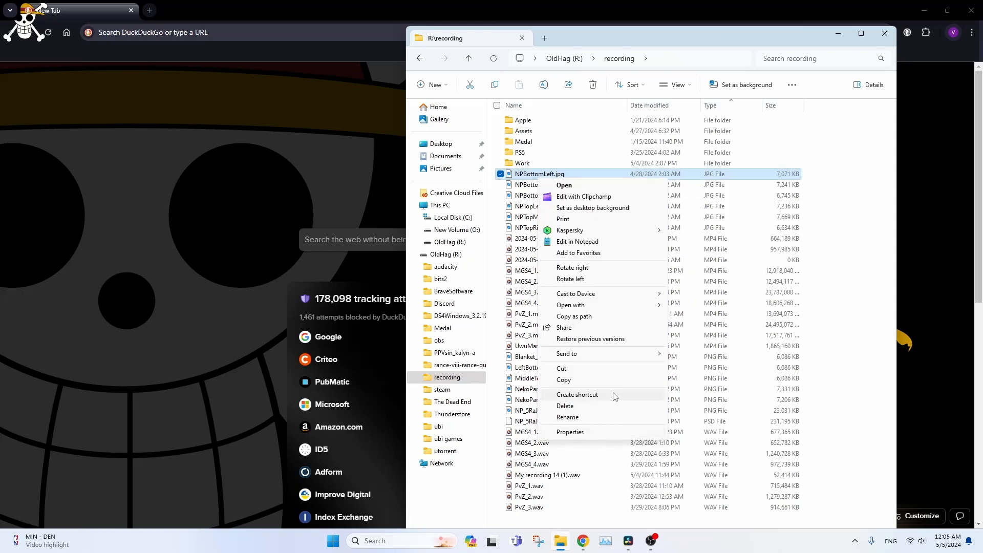
# - Inspect the image dimensions in the detailed properties of NPBottomLeft.jpg and close the properties
pyautogui.click(589, 431)
pyautogui.click(584, 203)
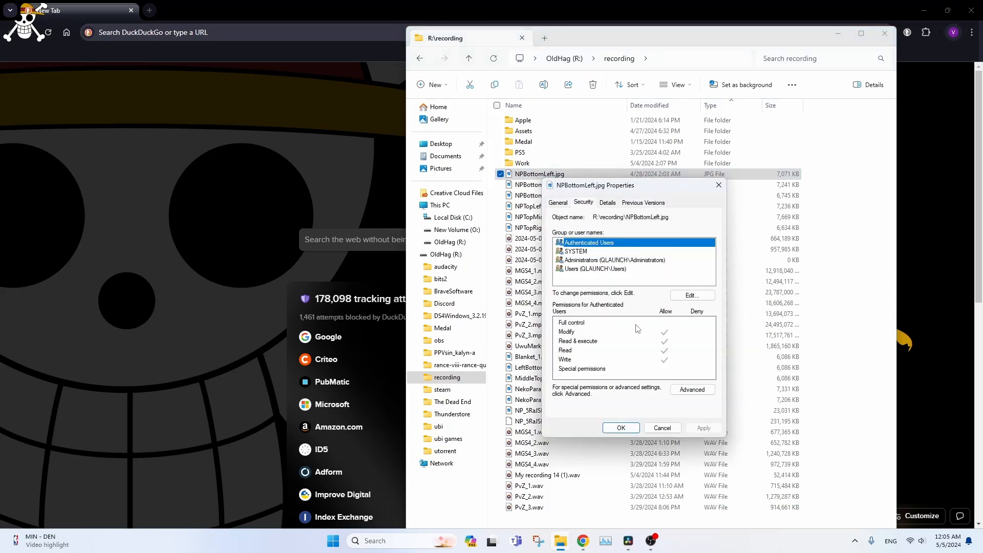
pyautogui.click(607, 203)
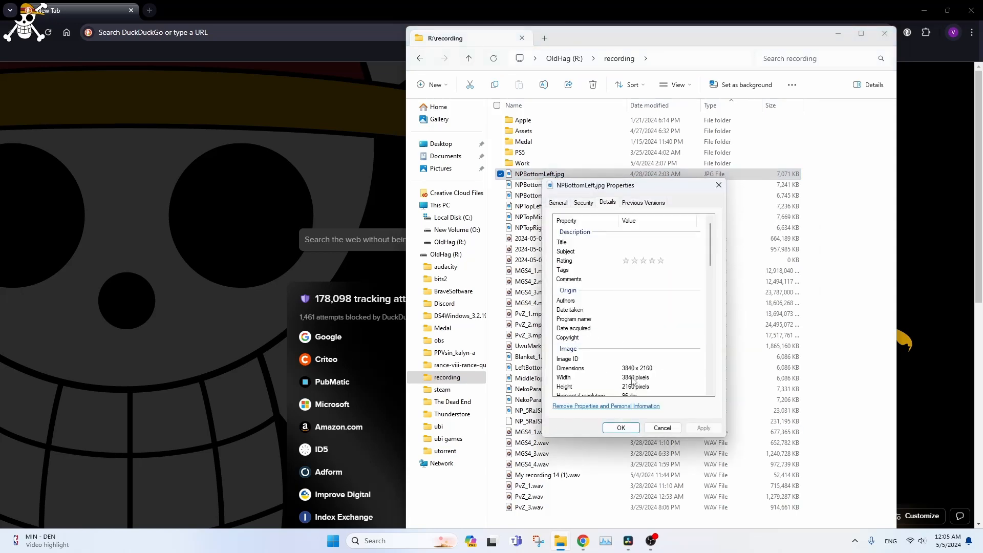
pyautogui.scroll(-2, 634, 378)
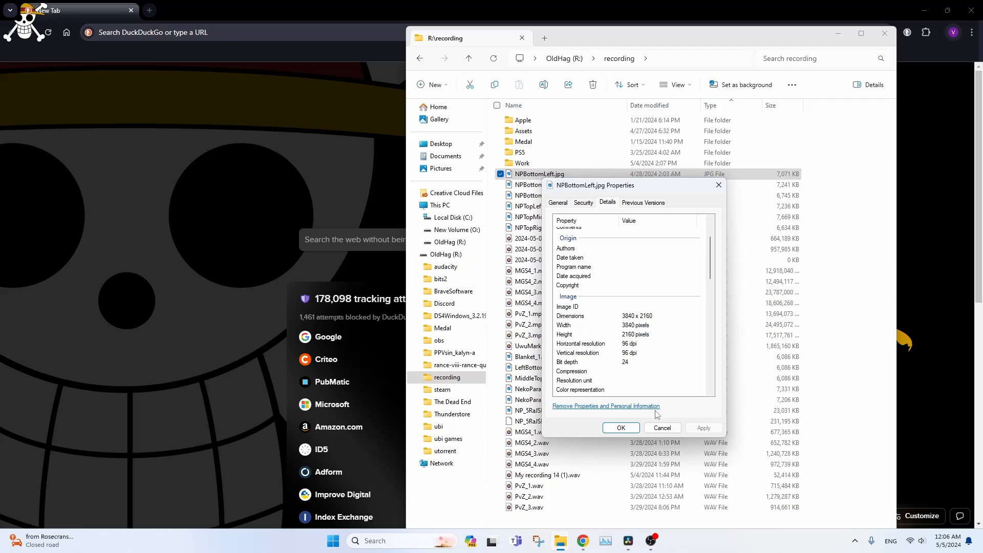
pyautogui.click(661, 428)
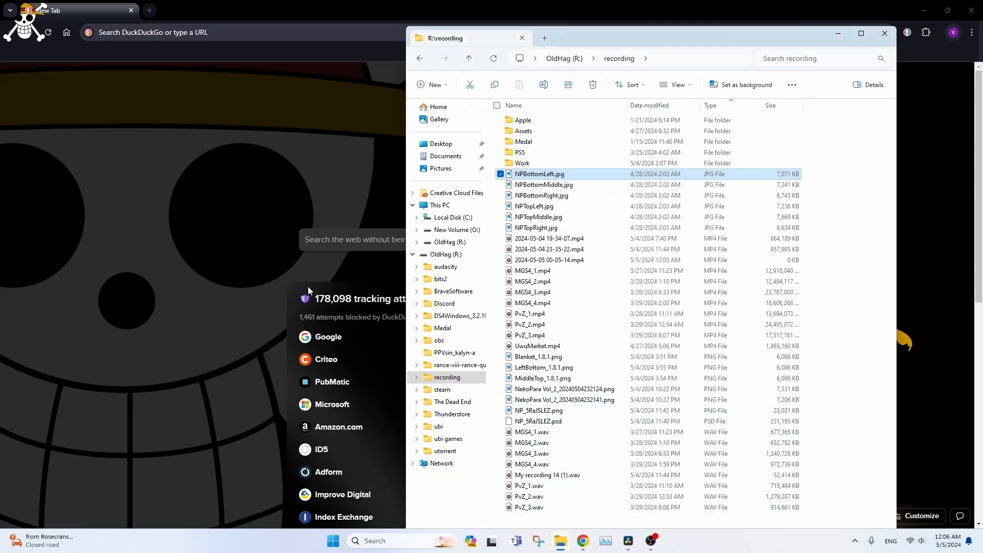
# - Switch to the browser, go to photopea.com and start a new project
pyautogui.click(180, 32)
pyautogui.write('photo')
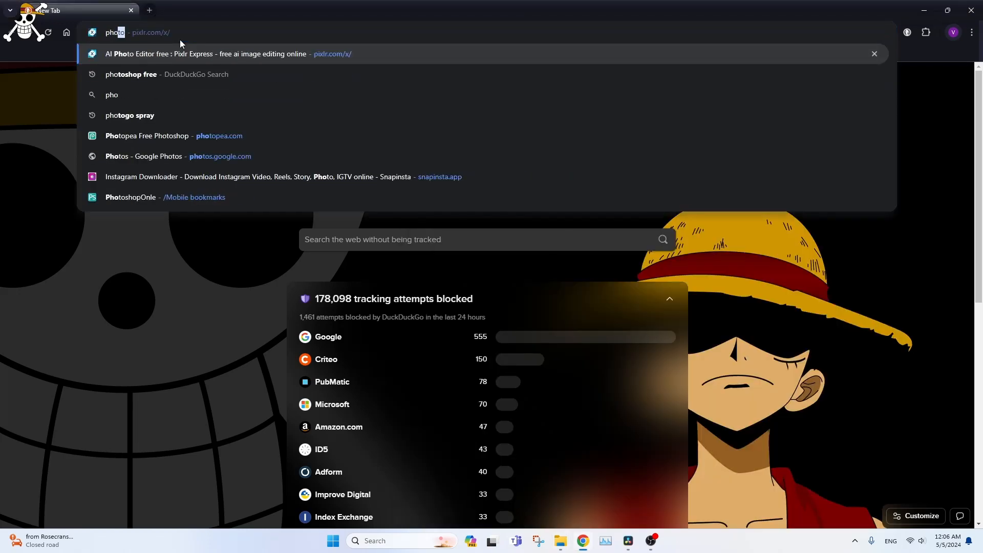
pyautogui.write('pea.com')
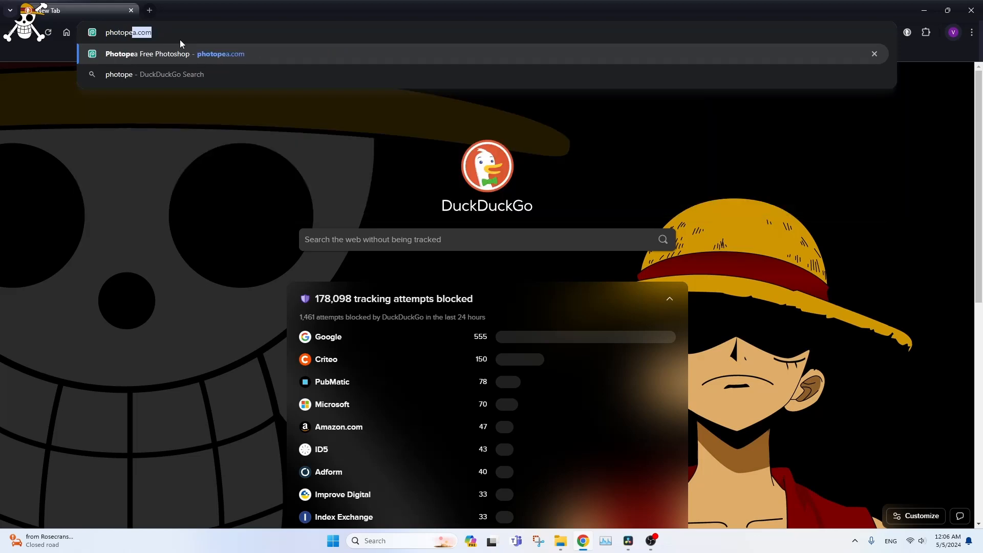
pyautogui.press('Return')
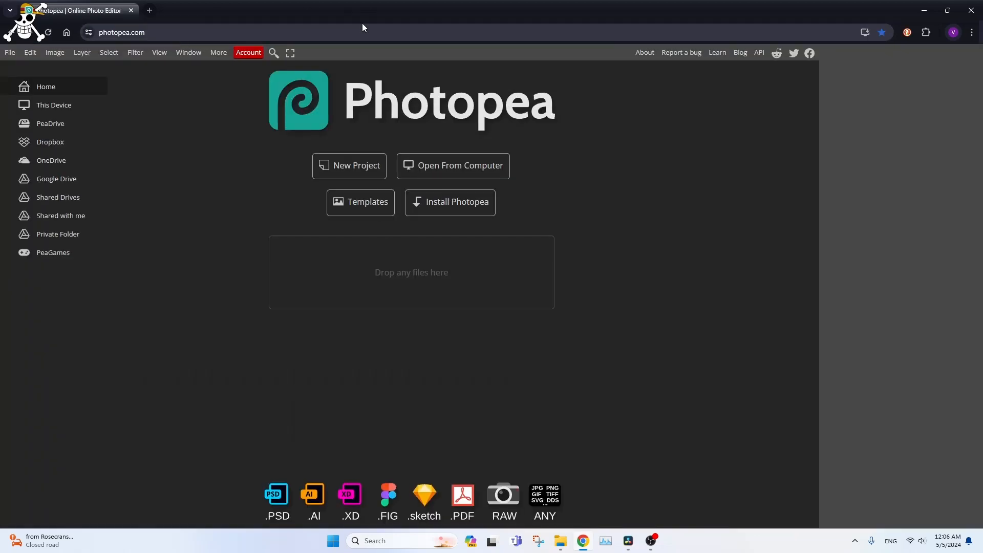
pyautogui.click(377, 163)
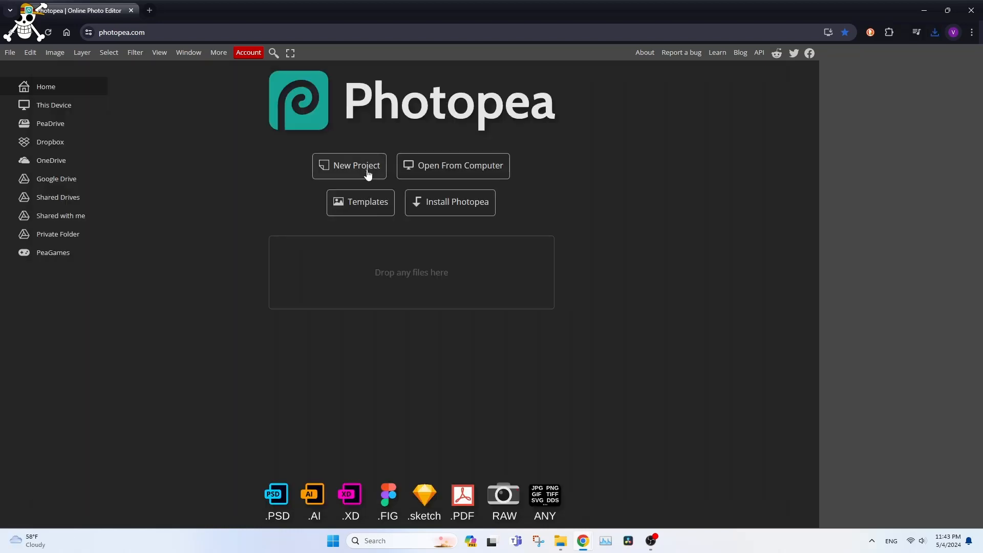
pyautogui.click(366, 175)
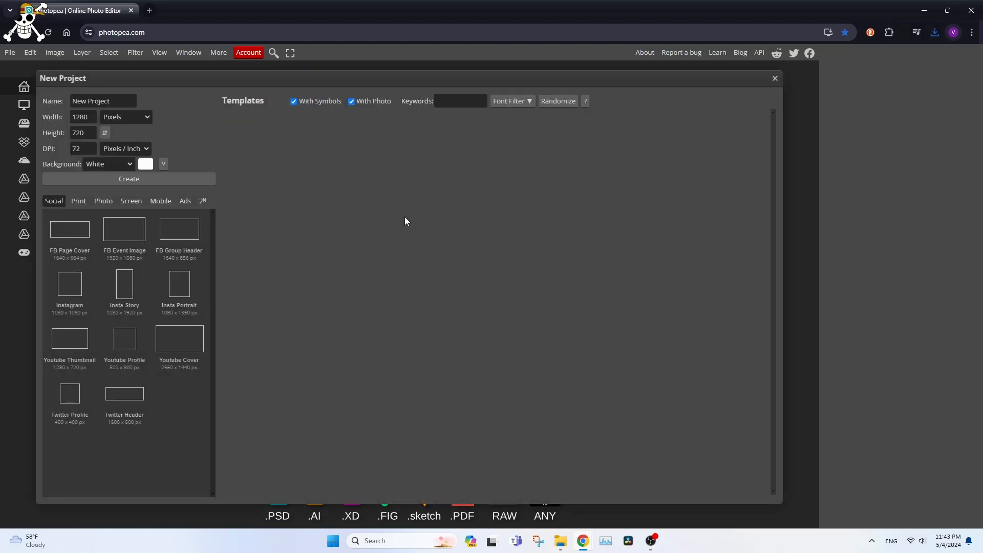
# - Examine the new project's width, height, DPI and background settings
pyautogui.click(89, 119)
pyautogui.press('Tab')
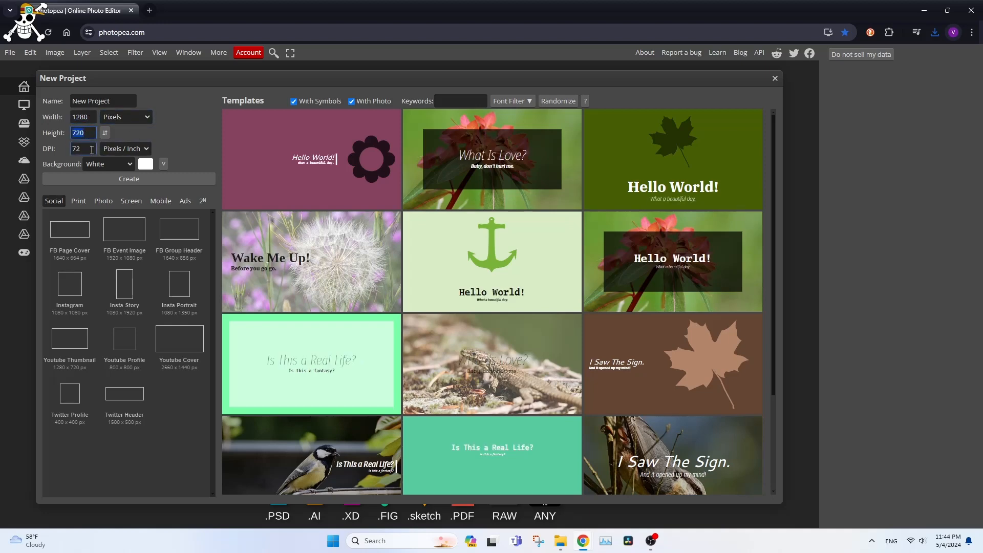
pyautogui.press('Tab')
pyautogui.click(162, 140)
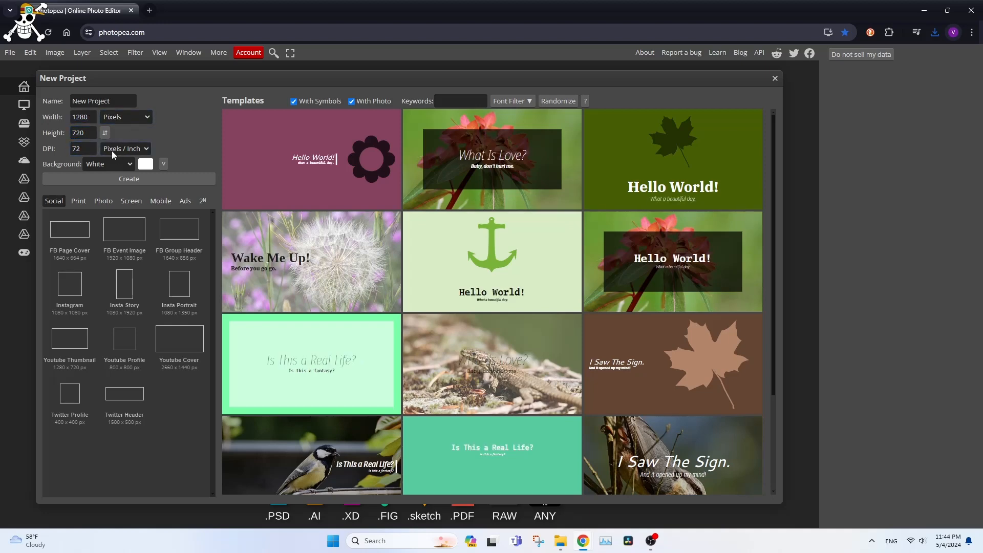
pyautogui.click(81, 149)
pyautogui.doubleClick(81, 149)
pyautogui.click(173, 141)
pyautogui.click(88, 164)
pyautogui.click(82, 149)
pyautogui.click(168, 133)
pyautogui.click(94, 149)
pyautogui.click(140, 149)
pyautogui.click(184, 133)
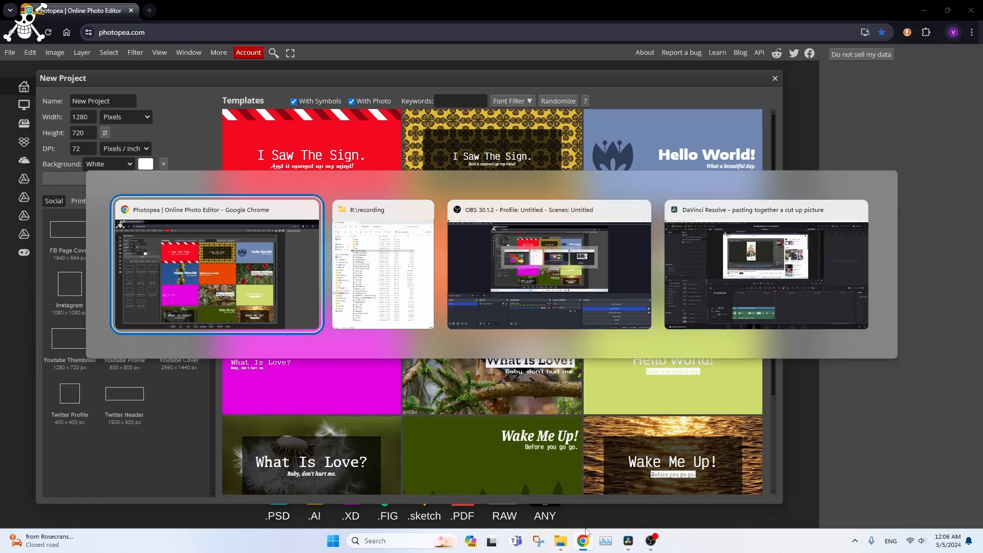
pyautogui.click(152, 251)
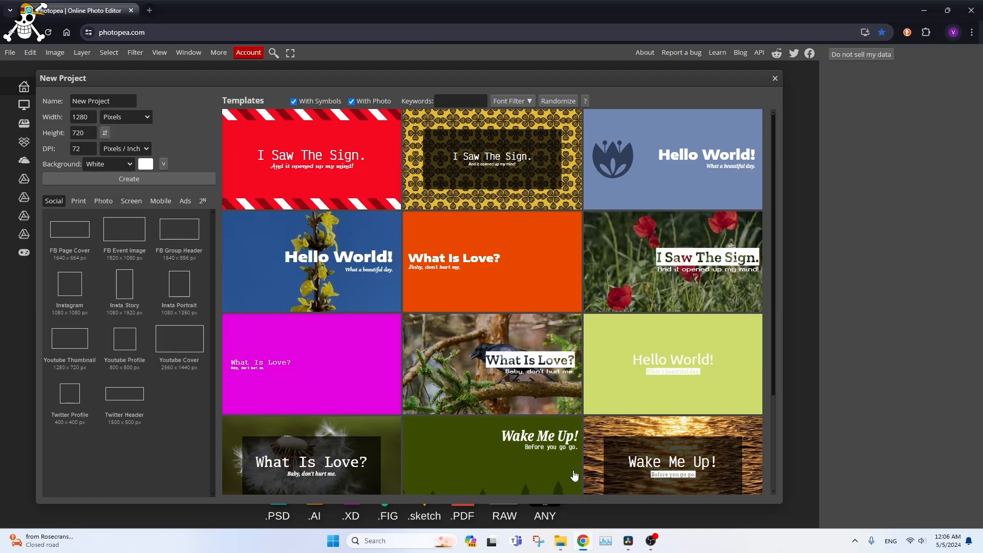
# - Create the new project at 1280 × 720 pixels and 72 DPI with a white background
pyautogui.click(92, 119)
pyautogui.click(122, 180)
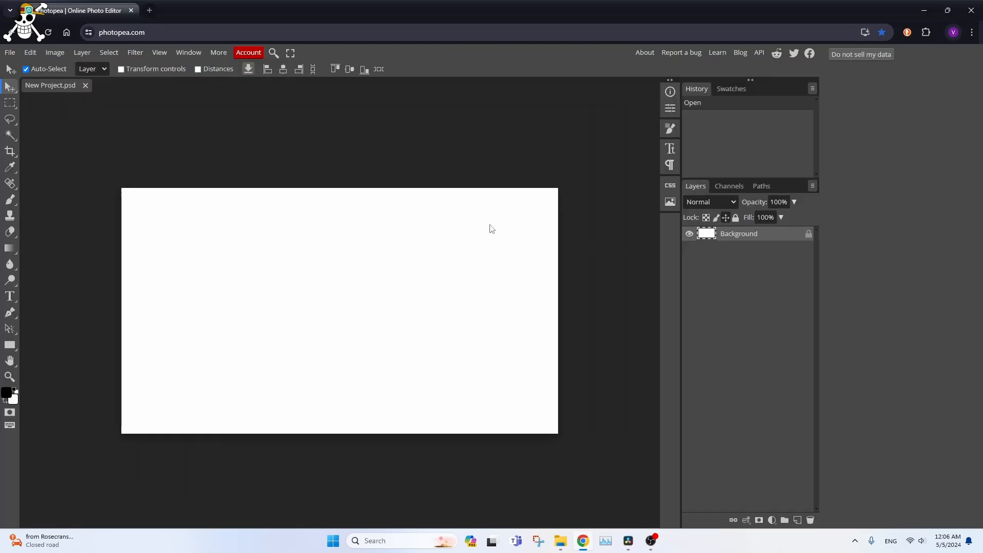
# - Open the EmoteKaitoGun image as a separate document
pyautogui.click(10, 52)
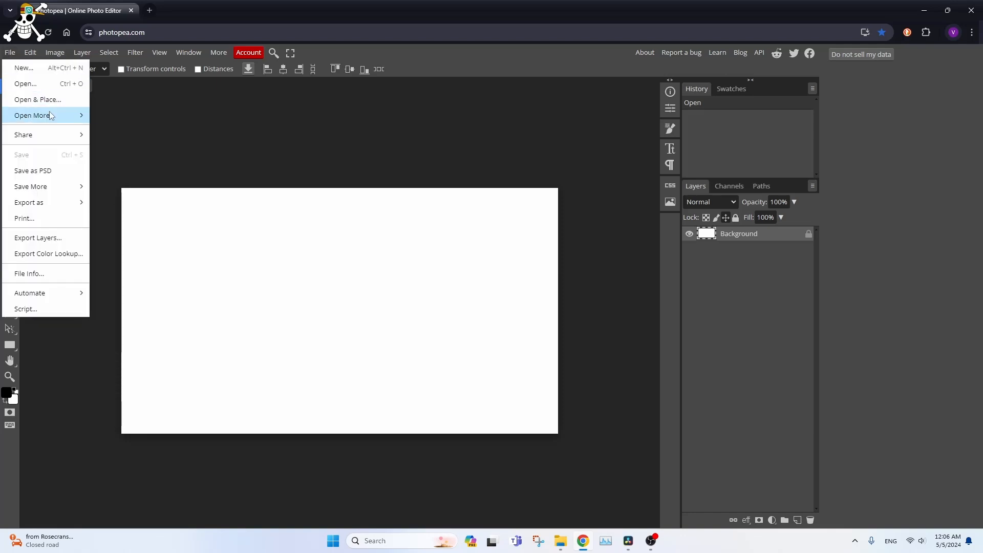
pyautogui.moveTo(52, 119)
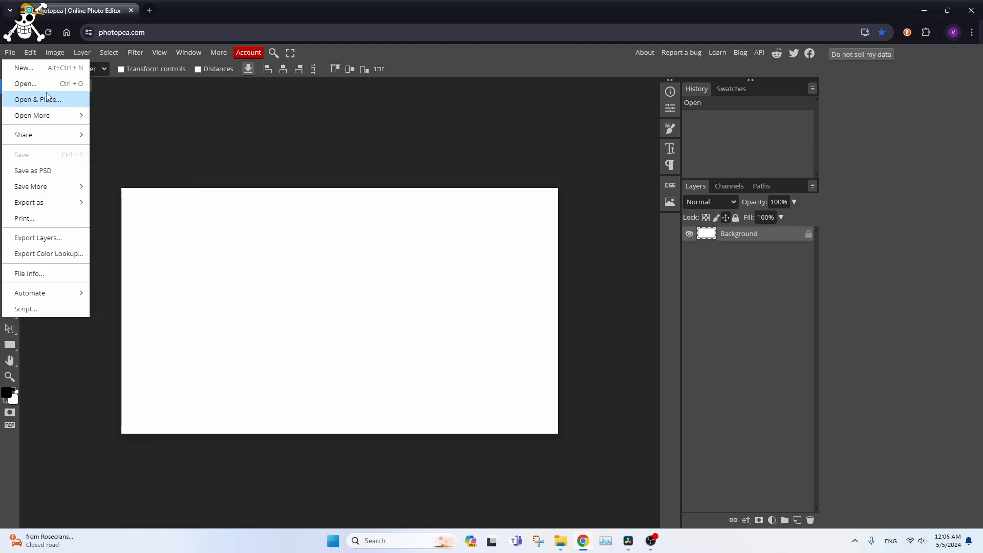
pyautogui.click(47, 89)
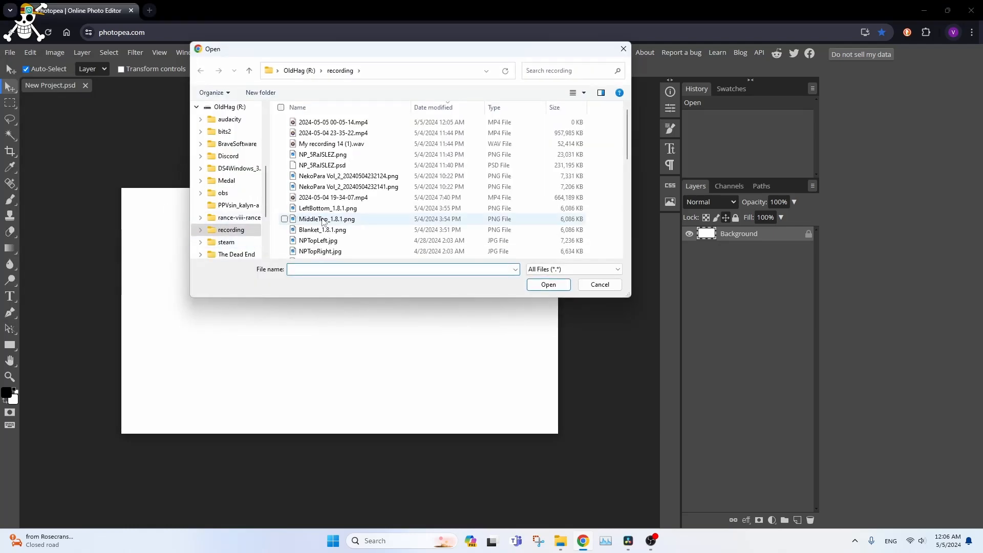
pyautogui.scroll(-3, 336, 215)
pyautogui.scroll(2, 336, 210)
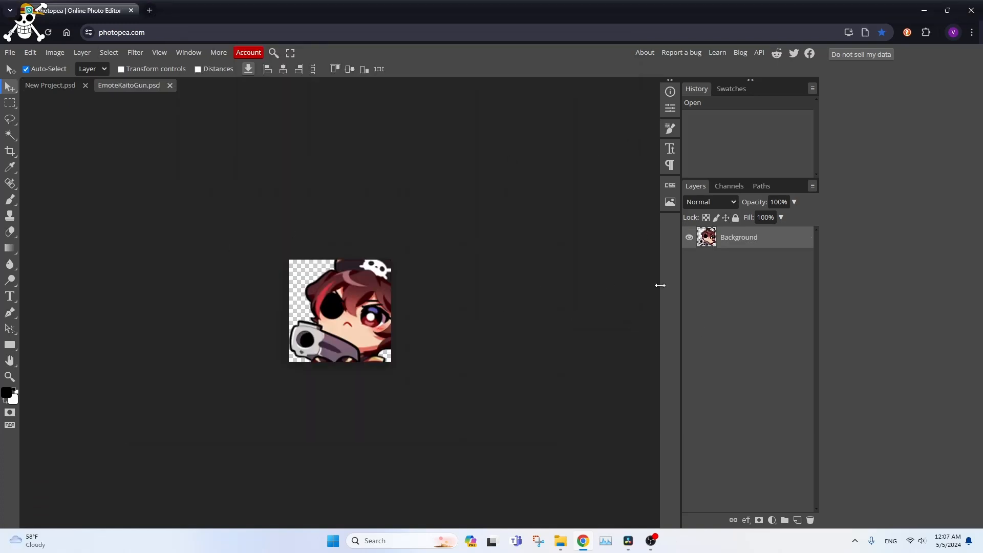
# - Copy the EmoteKaitoGun layer into New Project and move it near the middle of the canvas
pyautogui.click(50, 87)
pyautogui.click(151, 87)
pyautogui.moveTo(714, 240); pyautogui.dragTo(51, 87)
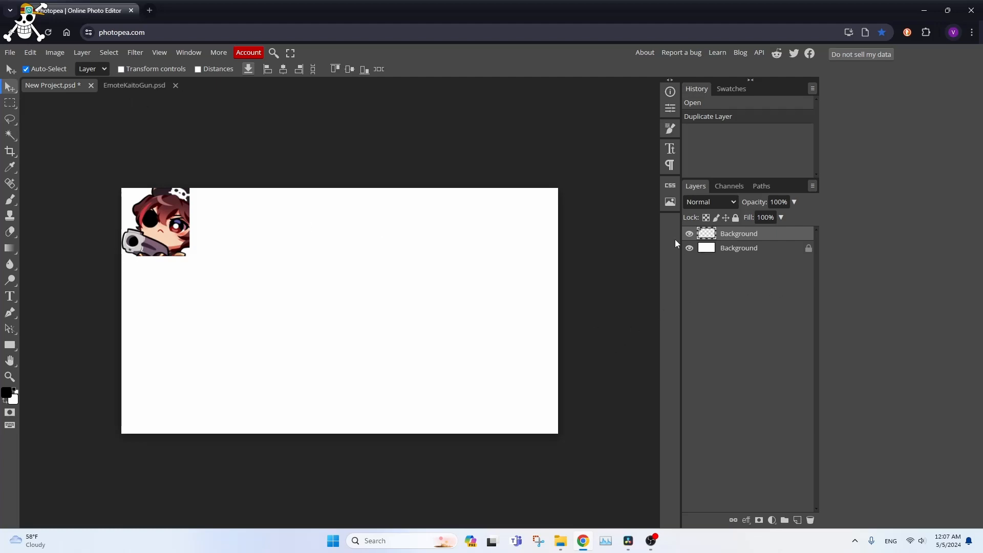
pyautogui.moveTo(146, 241); pyautogui.dragTo(325, 306)
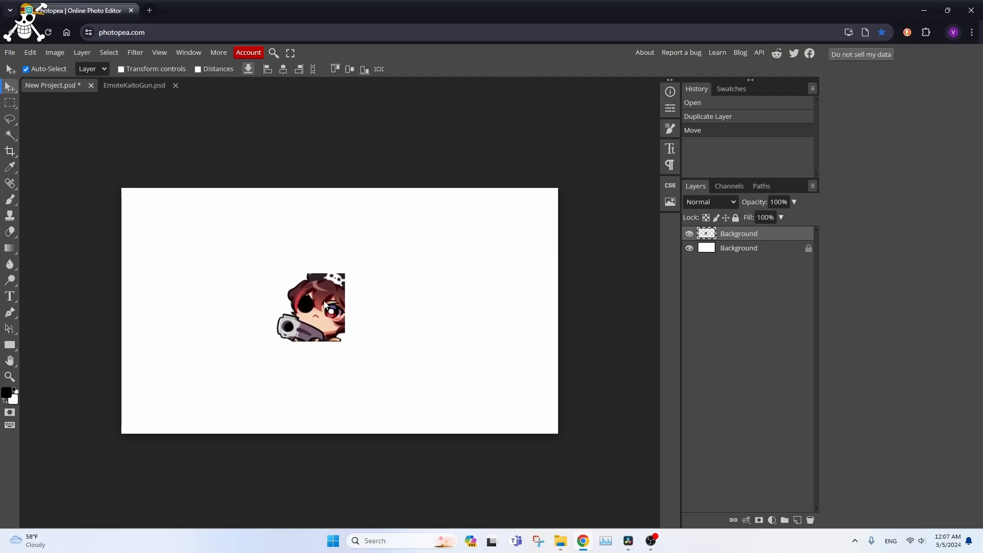
# - Delete the copied emote layer from New Project and close the EmoteKaitoGun document
pyautogui.press('Delete')
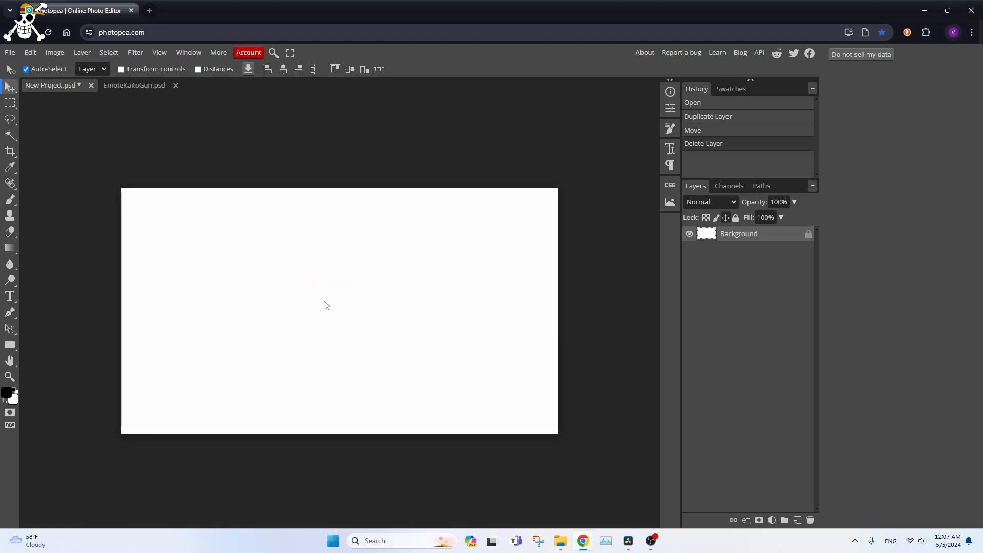
pyautogui.click(175, 85)
# - Place the GDsHTnMXoAEe0Cz image directly in New Project and delete the placed layer
pyautogui.click(10, 52)
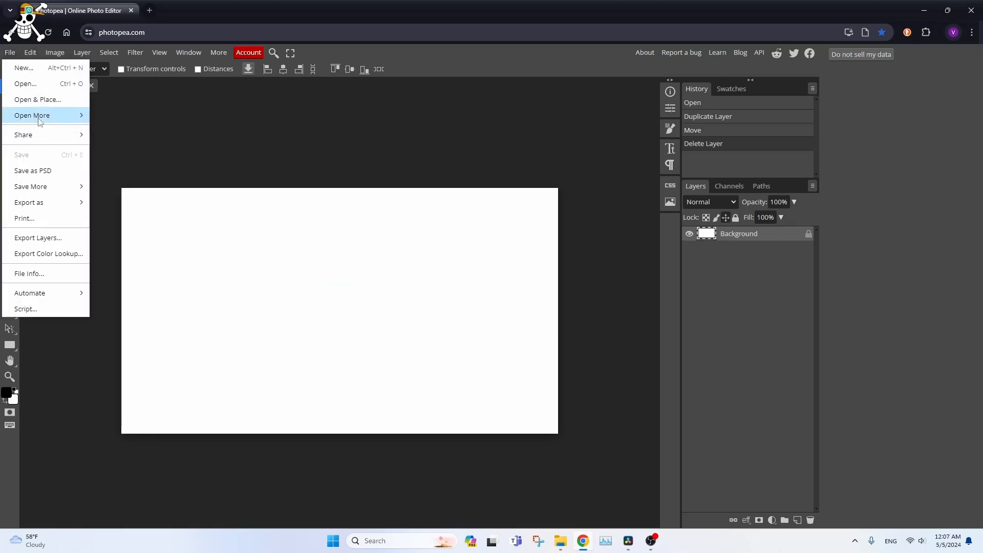
pyautogui.click(25, 84)
pyautogui.scroll(-3, 333, 225)
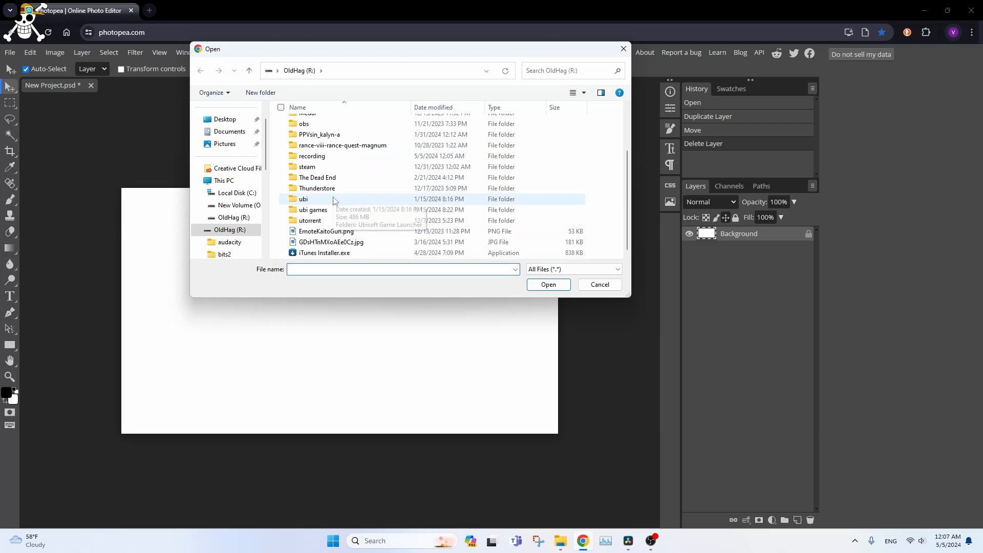
pyautogui.click(333, 232)
pyautogui.doubleClick(338, 241)
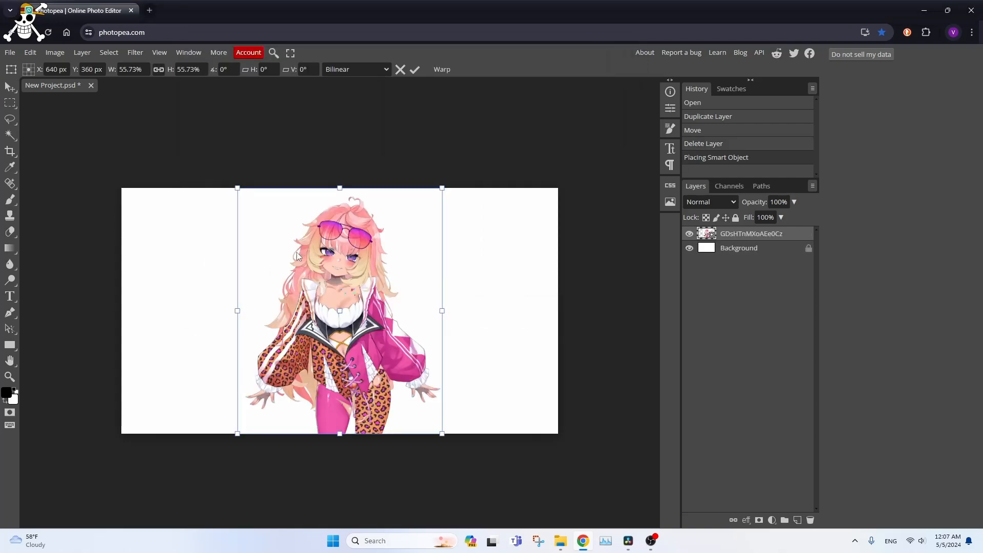
pyautogui.moveTo(356, 331); pyautogui.dragTo(338, 370)
pyautogui.press('Return')
pyautogui.press('Delete')
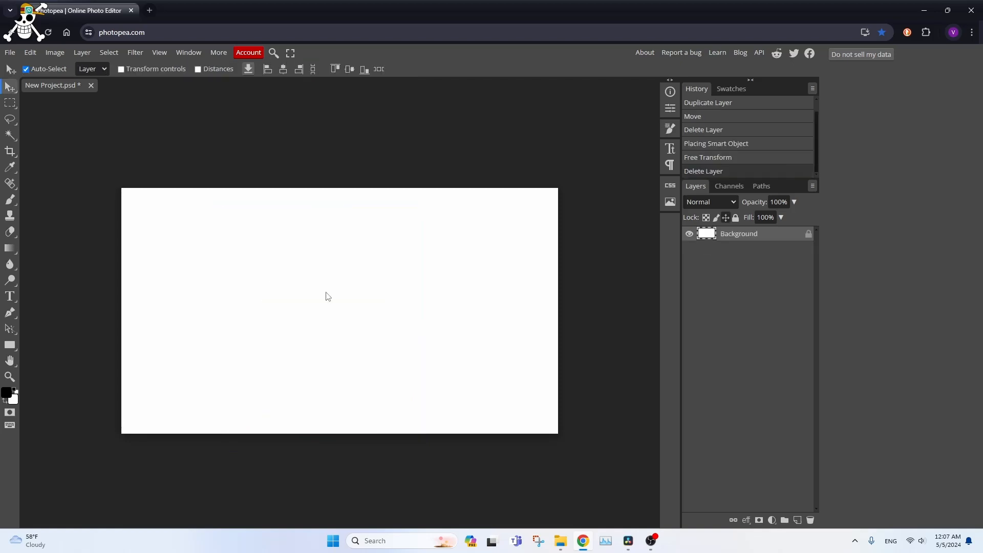
# - Place the EmoteKaitoGun image at the canvas centre, and duplicate it with the copy moved to its right
pyautogui.click(9, 52)
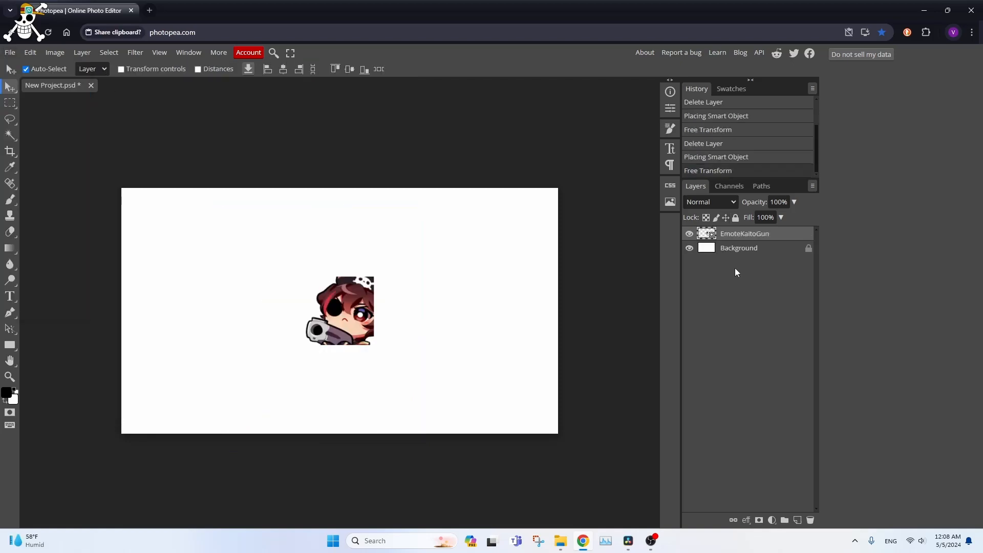
pyautogui.hotkey('ctrl', 'j')
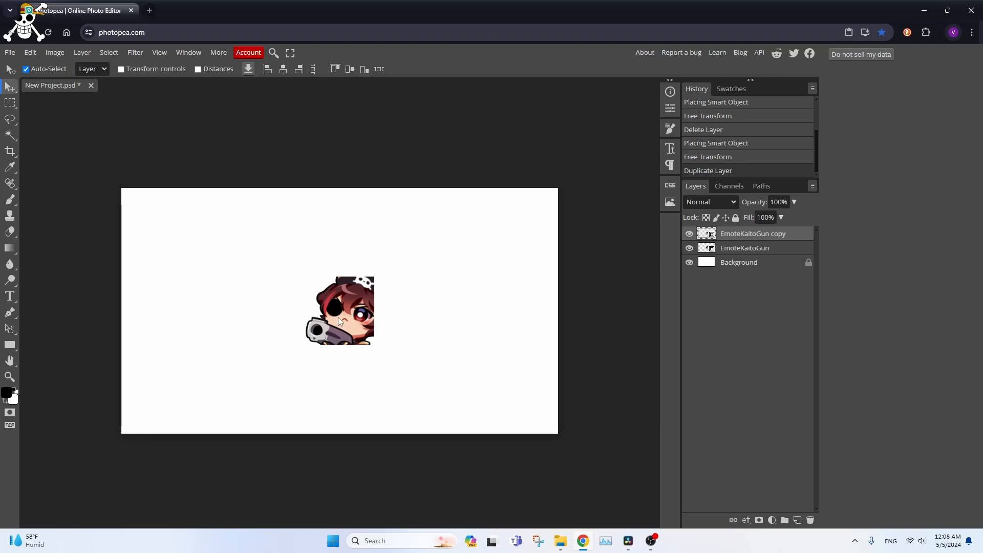
pyautogui.moveTo(340, 321); pyautogui.dragTo(451, 323)
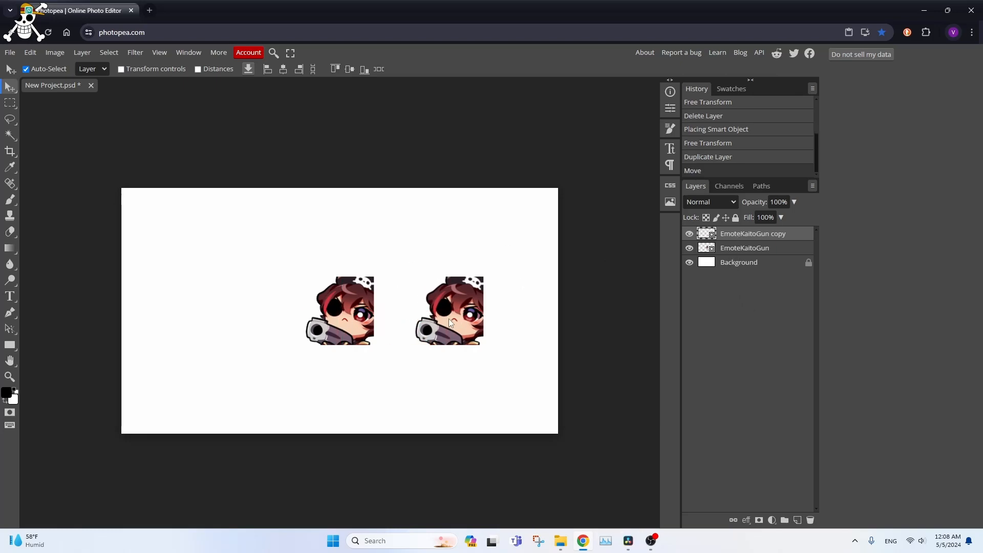
# - Create a layer folder and move both the EmoteKaitoGun layer and its copy into it
pyautogui.click(743, 249)
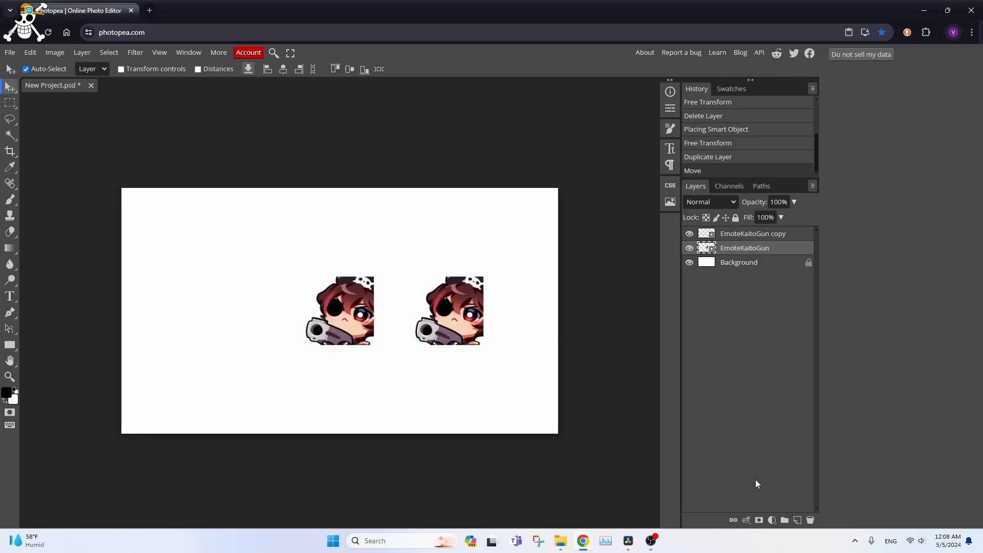
pyautogui.click(784, 521)
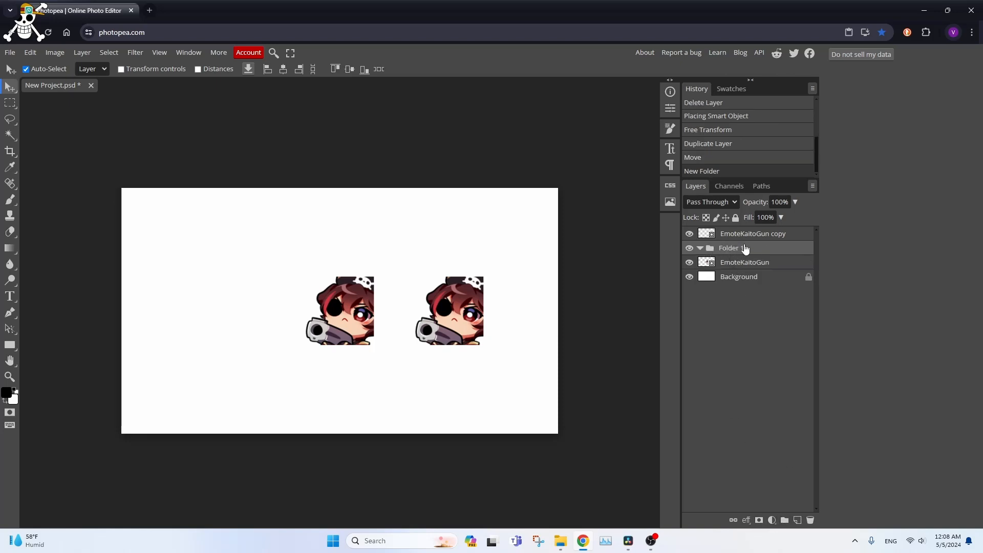
pyautogui.click(730, 266)
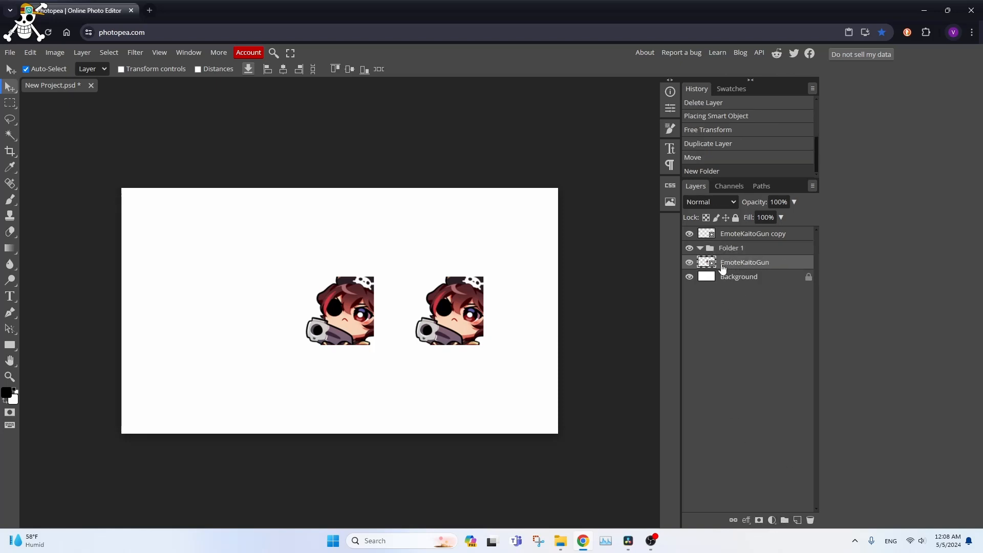
pyautogui.moveTo(722, 265); pyautogui.dragTo(737, 249)
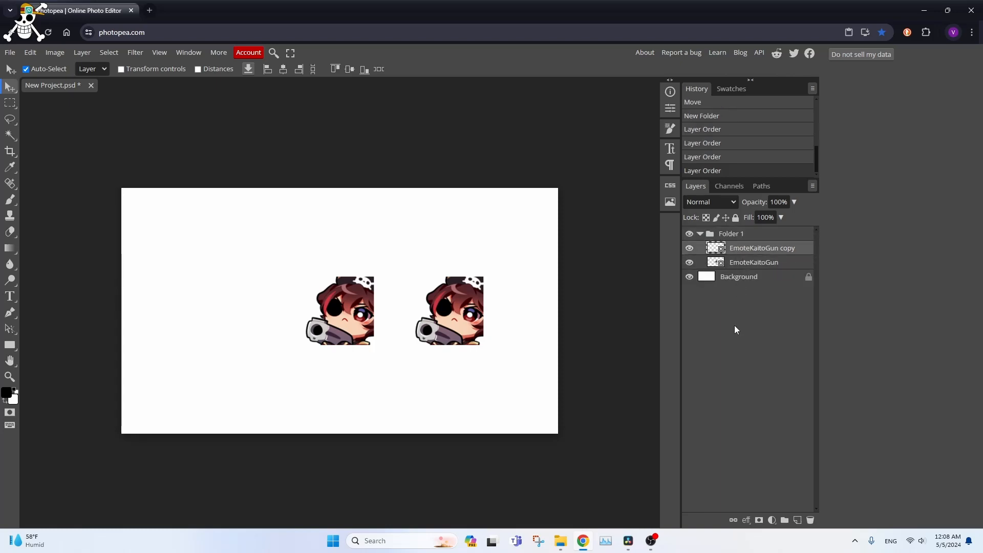
pyautogui.click(725, 233)
# - Place another EmoteKaitoGun.png directly above the Background layer, outside Folder 1, at its original size
pyautogui.click(736, 283)
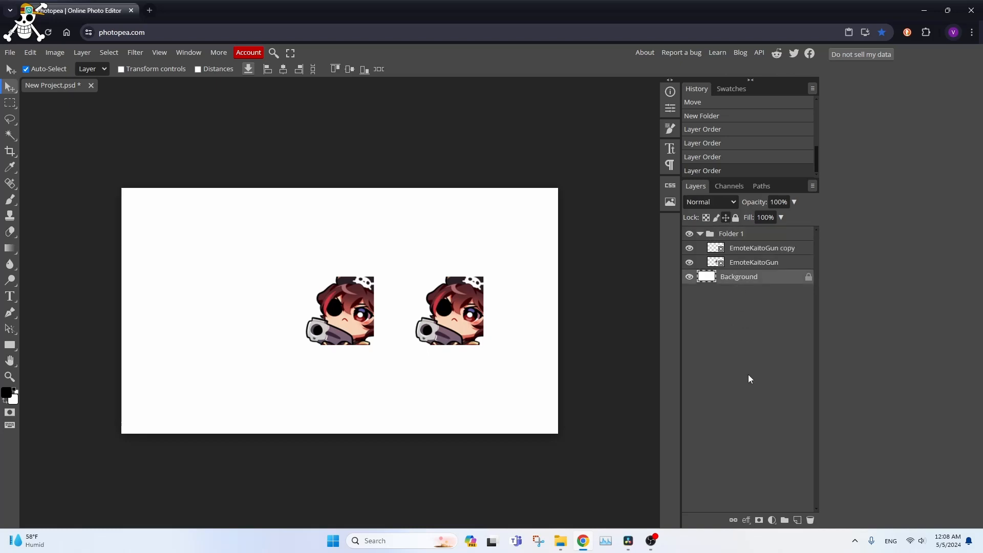
pyautogui.click(9, 52)
pyautogui.click(33, 99)
pyautogui.scroll(-5, 328, 236)
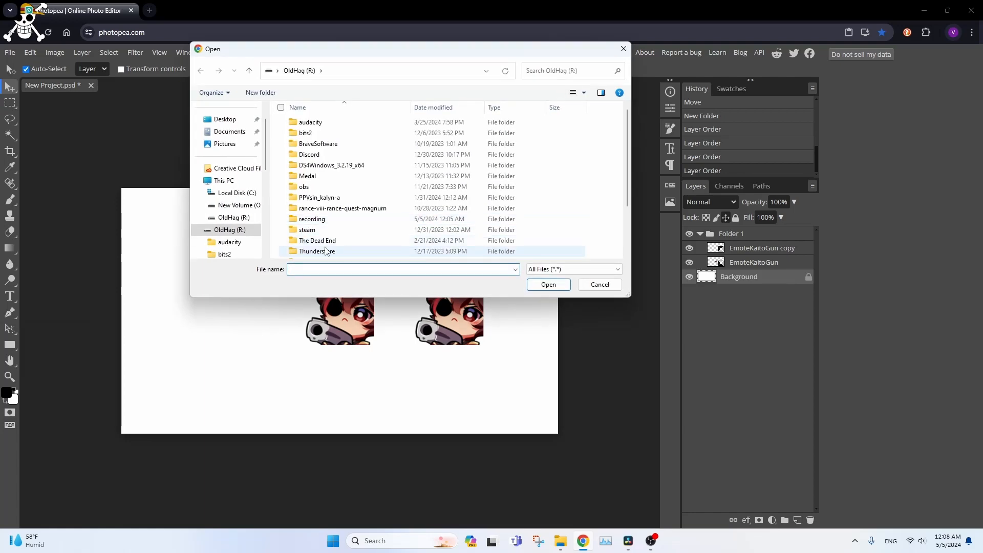
pyautogui.click(327, 231)
pyautogui.click(548, 284)
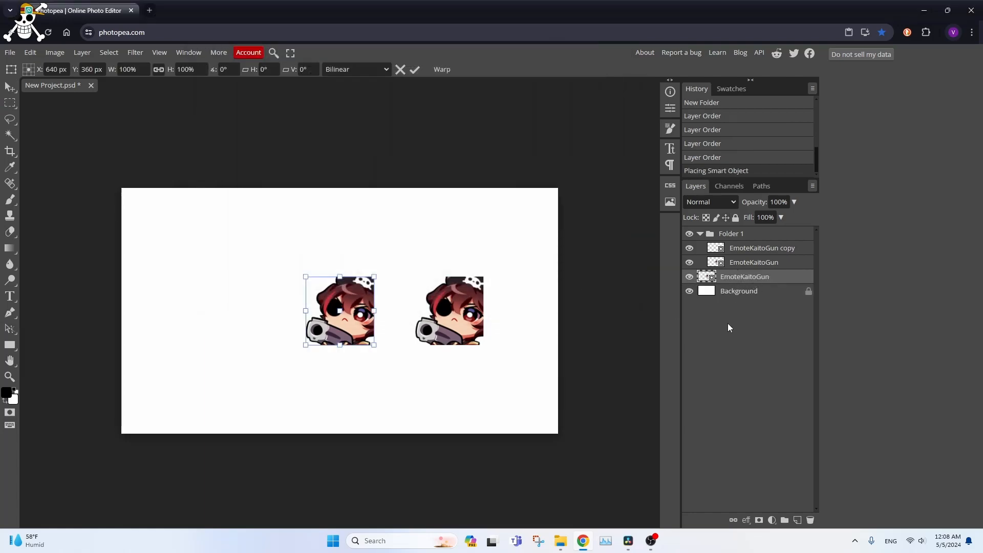
pyautogui.click(728, 235)
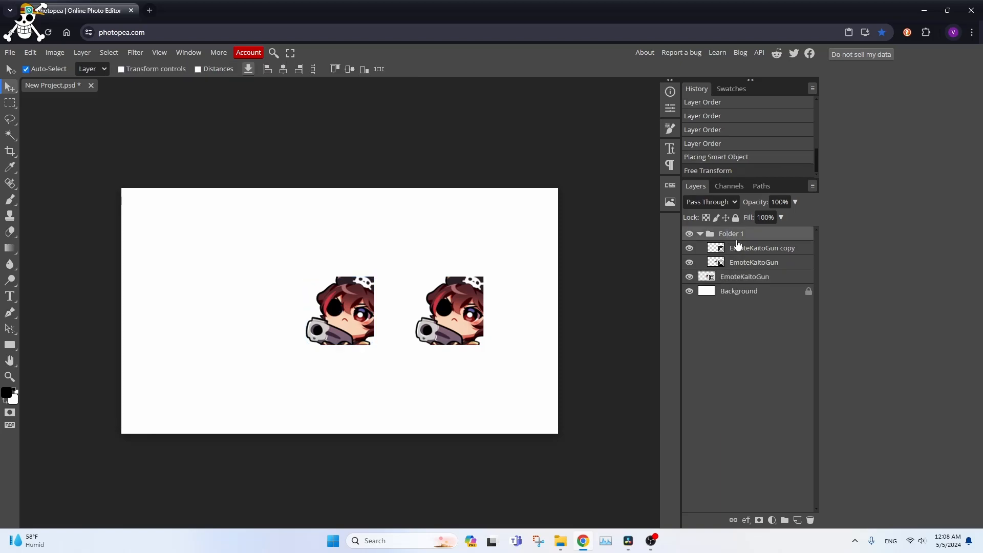
# - Select the pixels of the EmoteKaitoGun copy layer and move its image to the lower-left part of the canvas
pyautogui.click(733, 292)
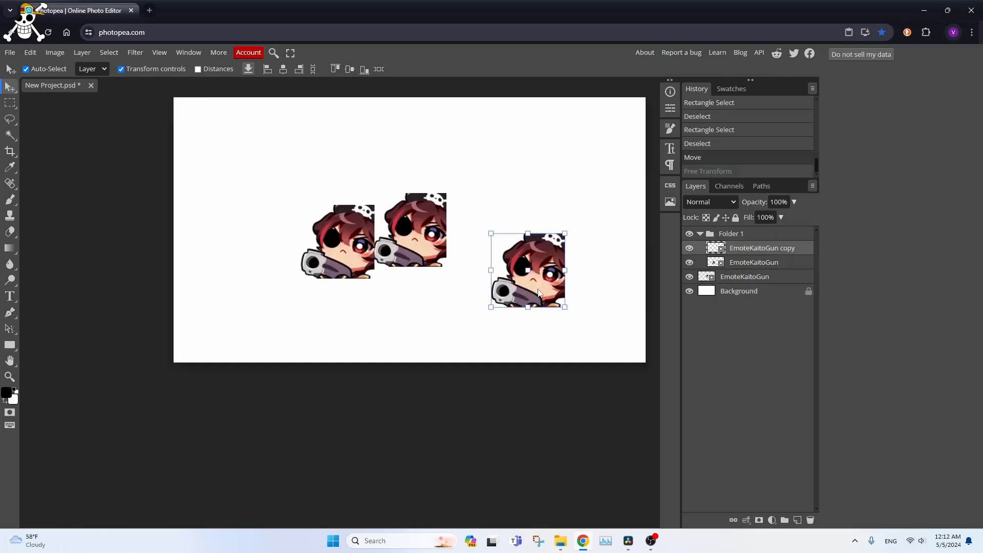
pyautogui.rightClick(538, 291)
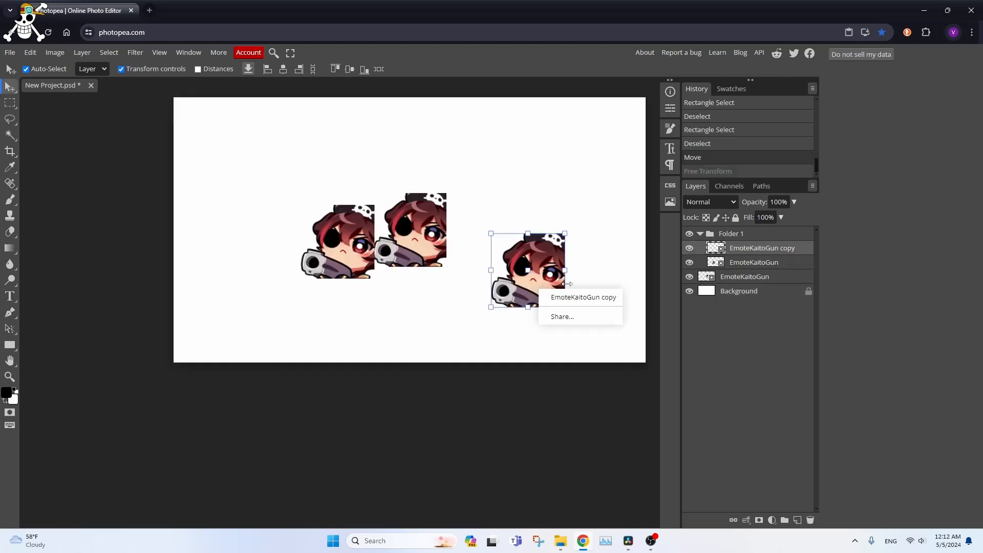
pyautogui.rightClick(729, 253)
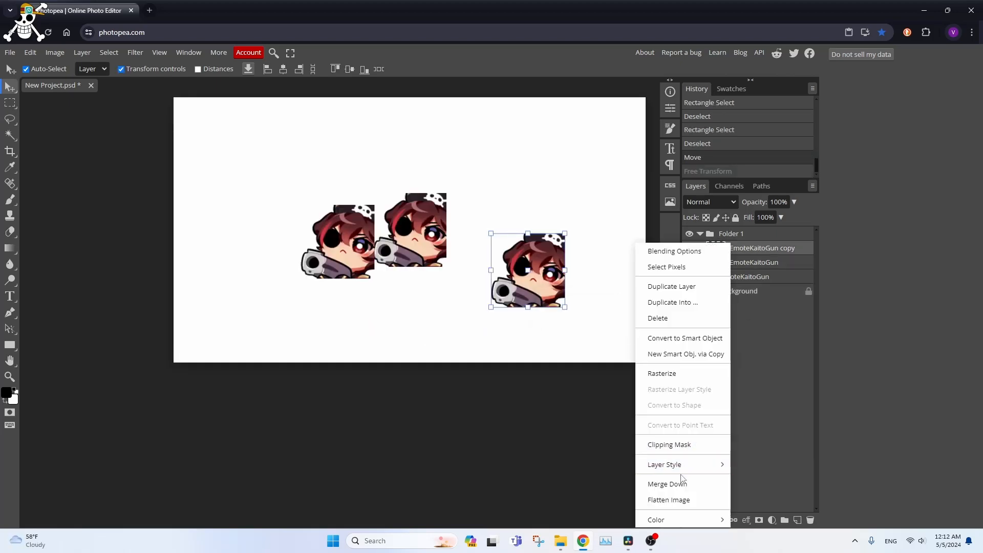
pyautogui.click(665, 267)
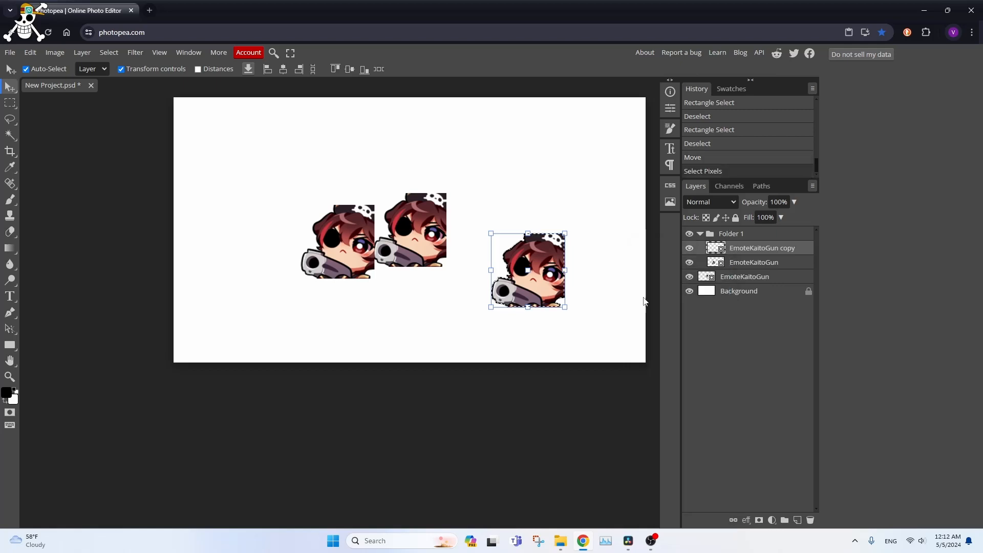
pyautogui.moveTo(536, 290); pyautogui.dragTo(387, 328)
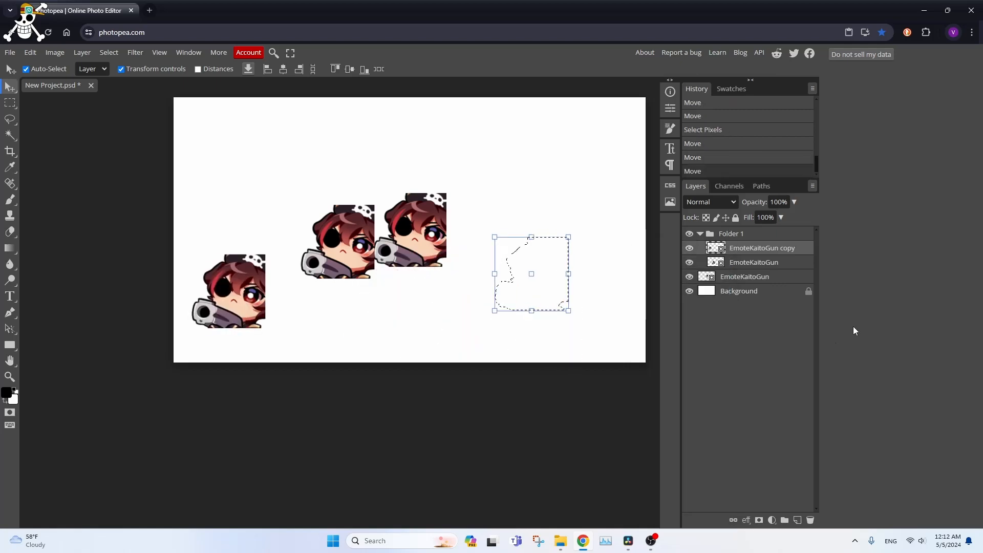
pyautogui.moveTo(853, 326)
pyautogui.mouseDown()
pyautogui.moveTo(817, 321)
pyautogui.moveTo(854, 339)
pyautogui.mouseUp()
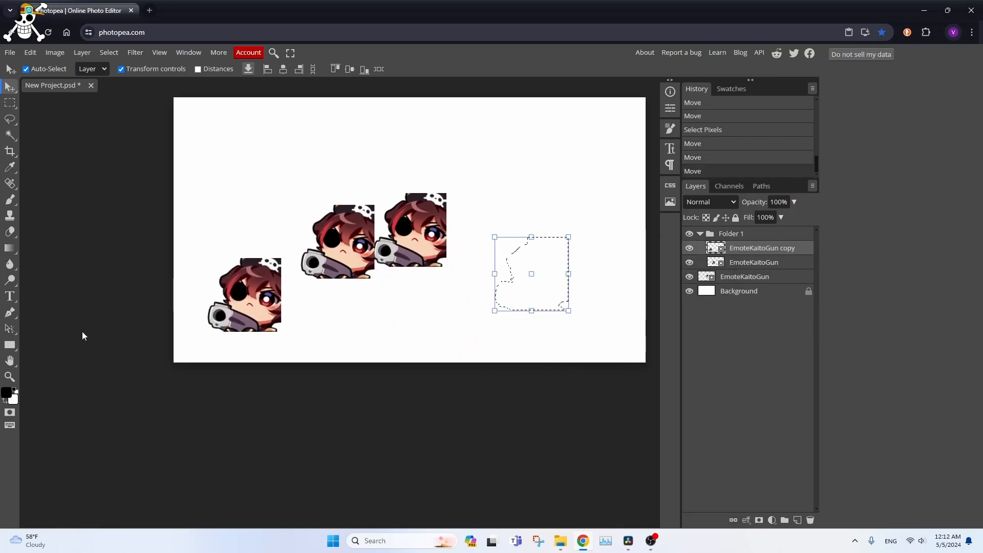
# - Replace the leftover outline with a rectangular selection on the blank upper-right canvas area, and deselect it
pyautogui.click(10, 103)
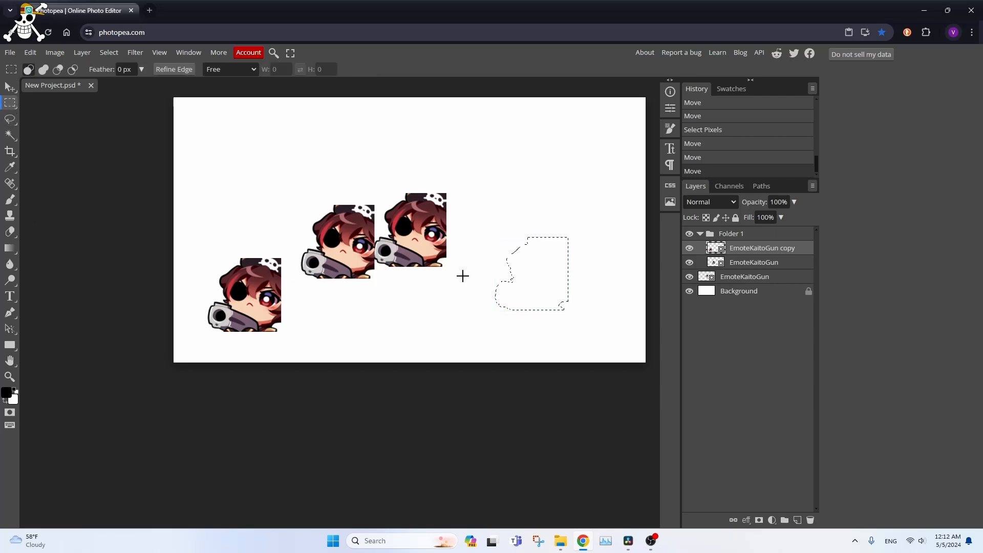
pyautogui.moveTo(500, 160); pyautogui.dragTo(571, 203)
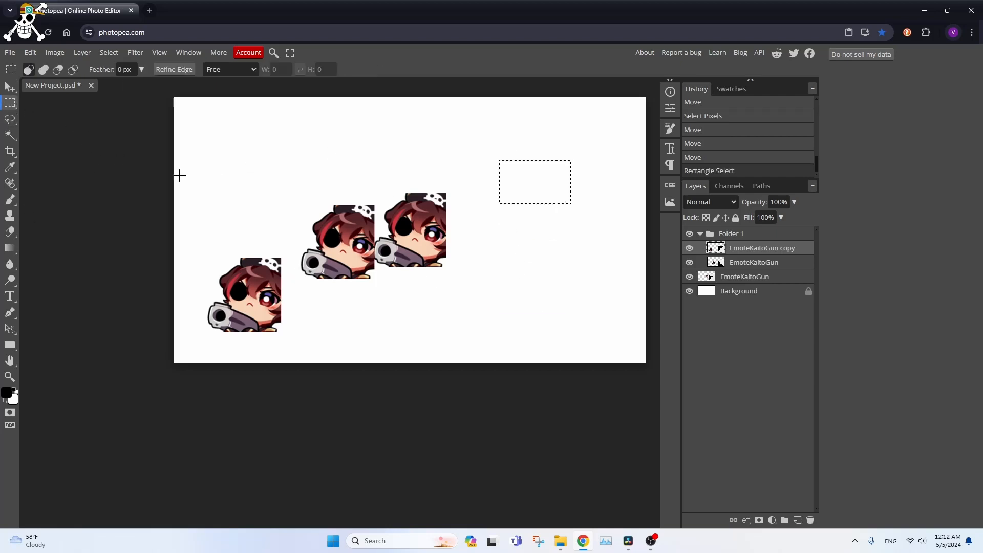
pyautogui.rightClick(526, 200)
pyautogui.click(555, 224)
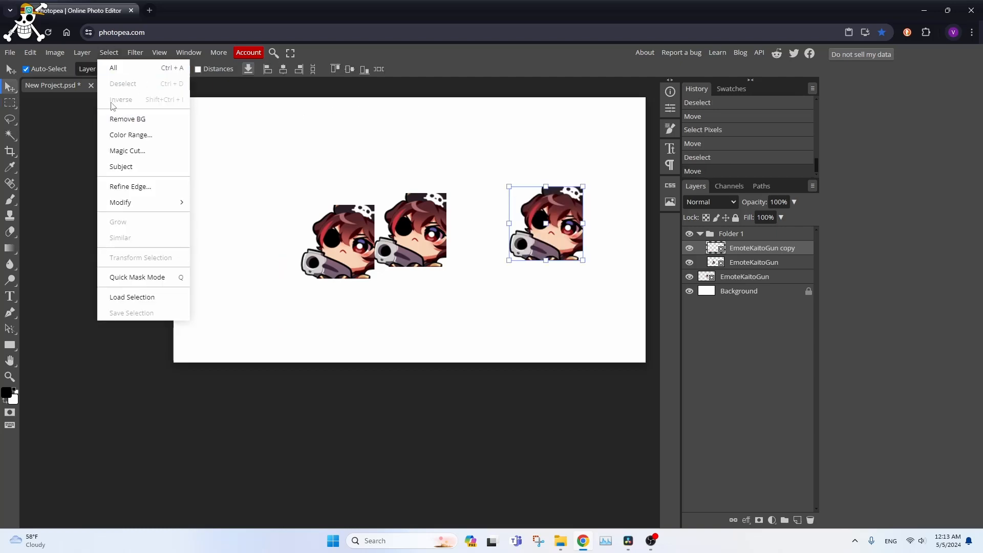
# - Enlarge the rightmost EmoteKaitoGun copy to about 161.5% with the transform controls and move it down and to the left
pyautogui.click(332, 201)
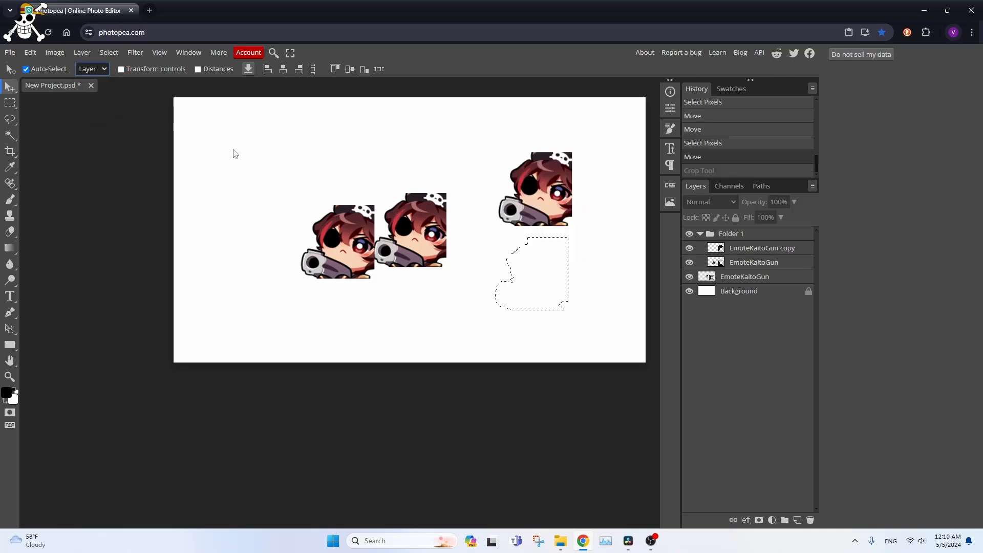
pyautogui.click(542, 184)
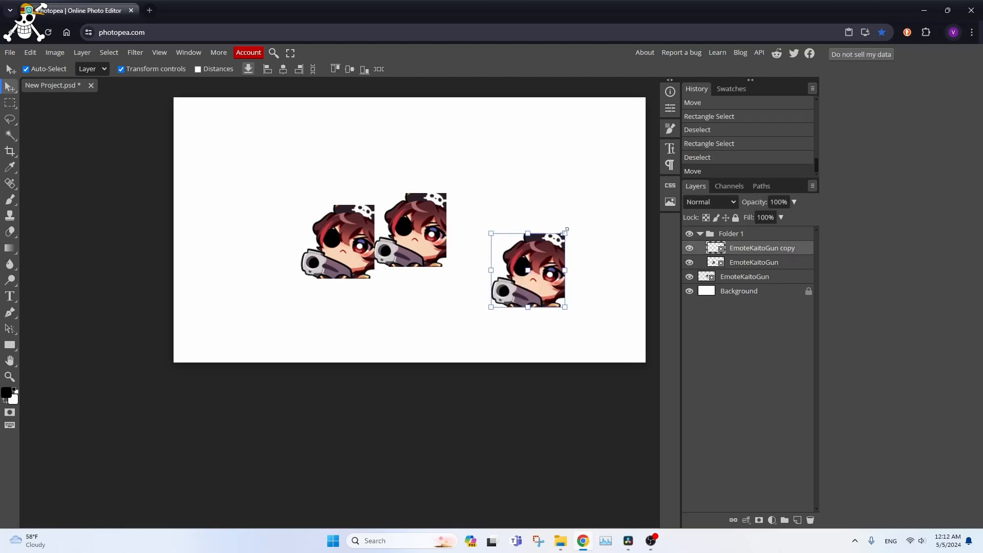
pyautogui.moveTo(566, 230); pyautogui.dragTo(610, 188)
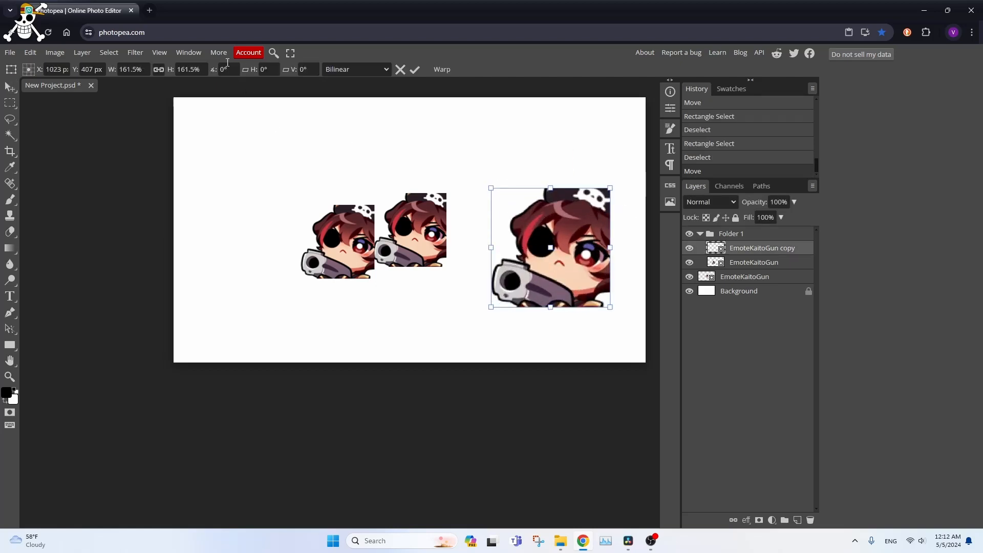
pyautogui.moveTo(572, 266); pyautogui.dragTo(527, 303)
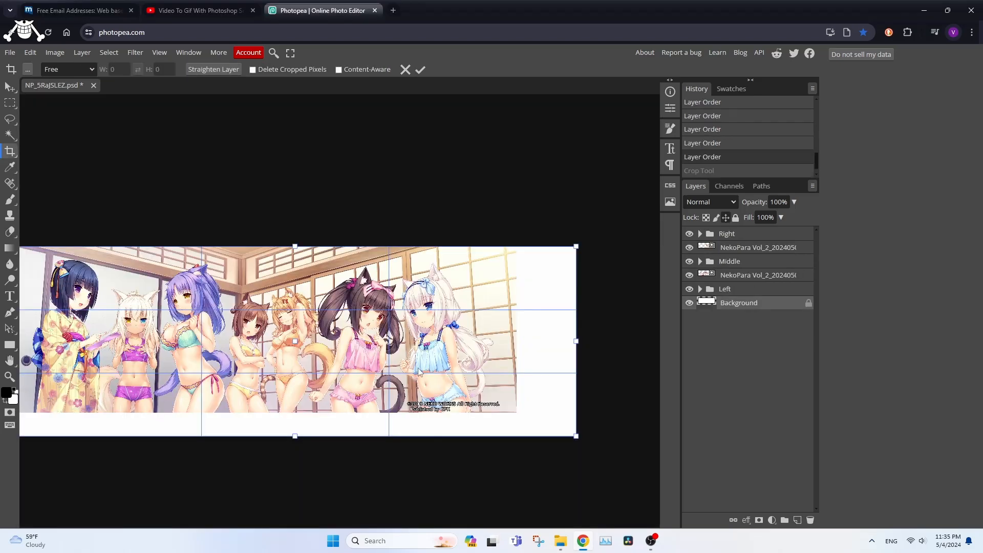
# - Try the Opacity setting in the NPBottomLeft layer's Blending Options and close them without applying
pyautogui.click(726, 312)
pyautogui.rightClick(738, 305)
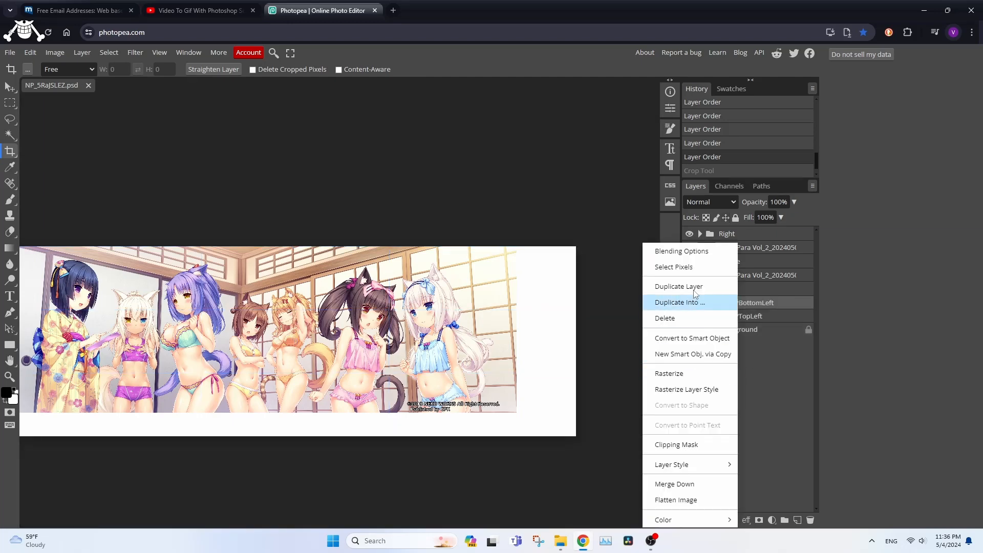
pyautogui.click(675, 251)
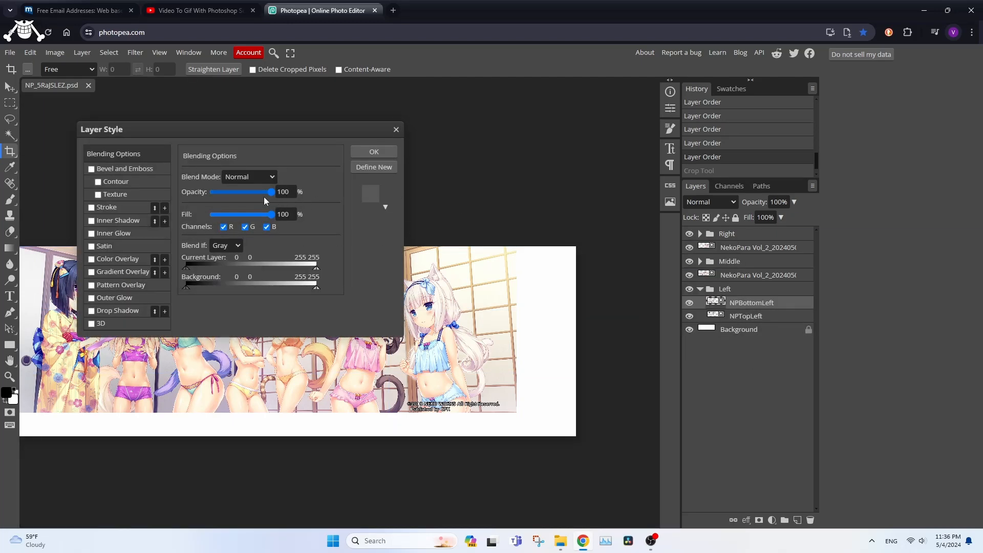
pyautogui.moveTo(274, 192)
pyautogui.mouseDown()
pyautogui.moveTo(226, 193)
pyautogui.moveTo(281, 194)
pyautogui.mouseUp()
pyautogui.click(396, 130)
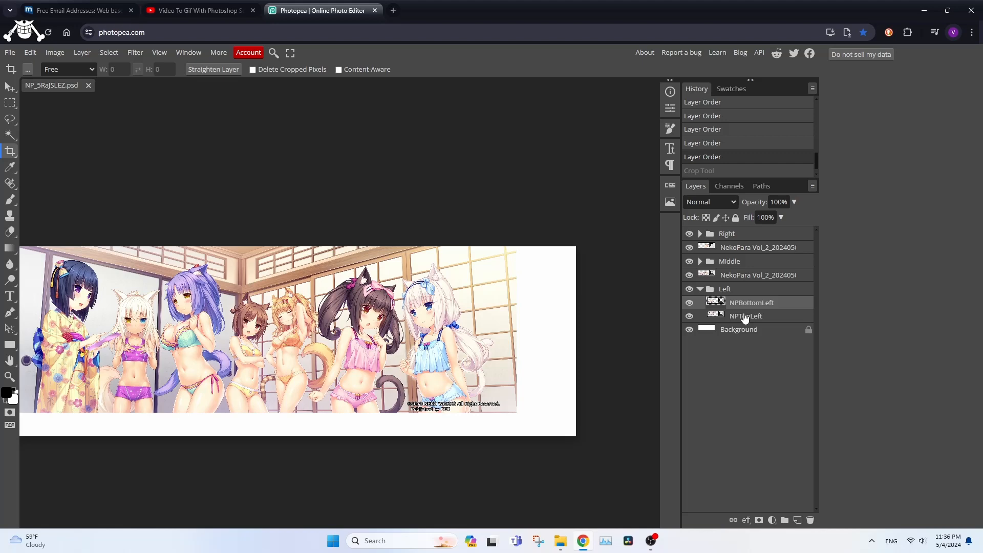
# - Nudge the NekoPara Vol_2 layer just above the Left folder downward in small steps with the Move tool
pyautogui.click(745, 276)
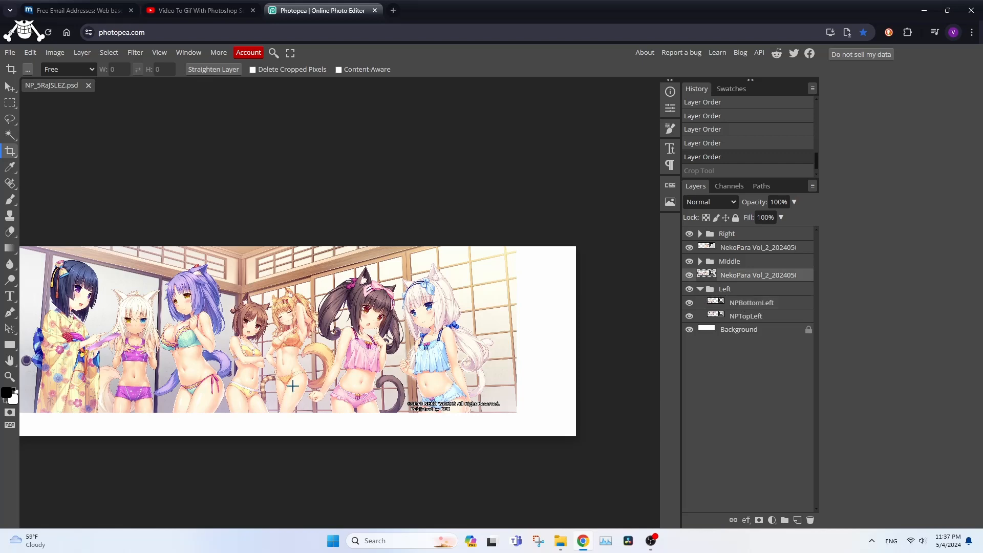
pyautogui.hscroll(2, 293, 388)
pyautogui.hscroll(-3, 292, 387)
pyautogui.click(292, 388)
pyautogui.click(10, 86)
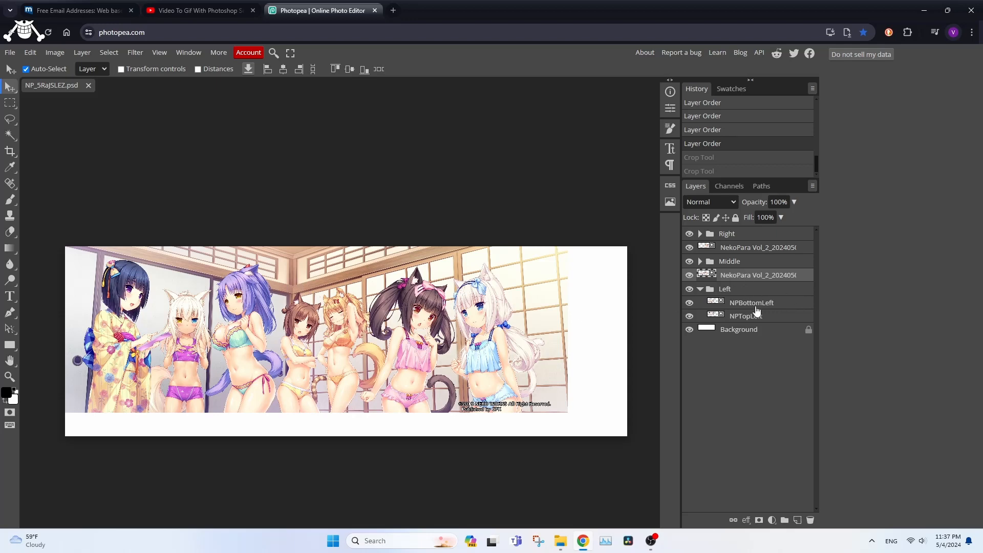
pyautogui.press('Down')
pyautogui.press('Down')
pyautogui.press('Down')
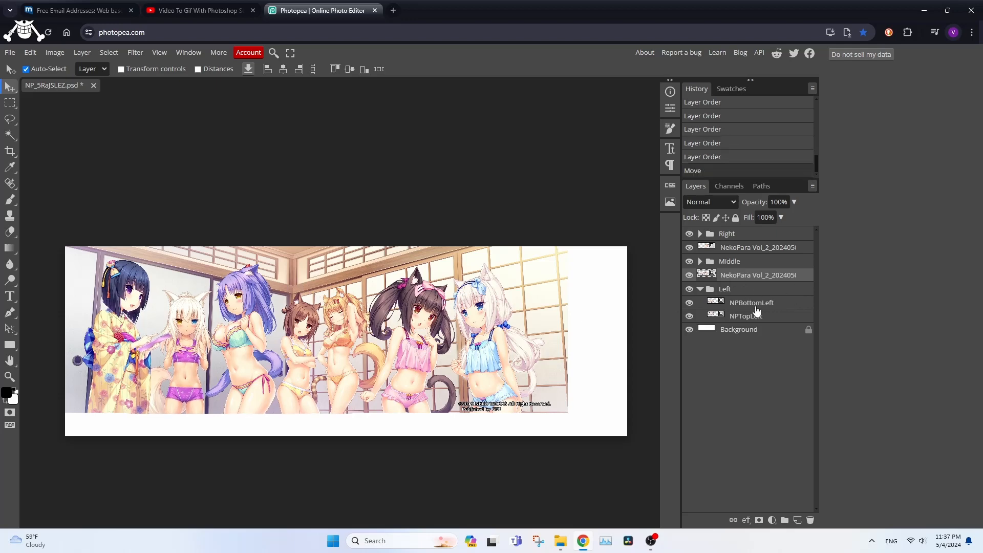
pyautogui.press('Down')
pyautogui.press('Down')
pyautogui.press('Down')
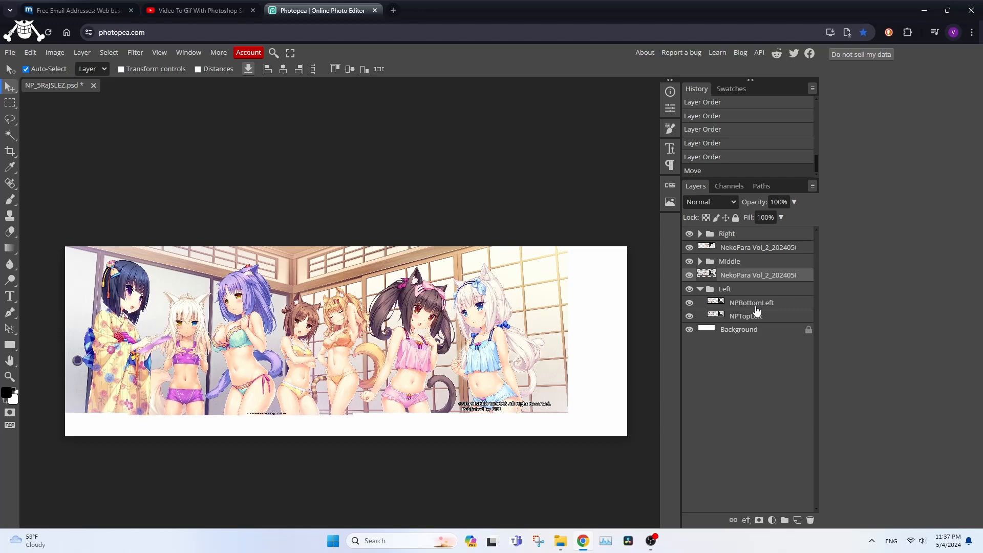
pyautogui.press('Down')
pyautogui.press('Down')
pyautogui.press('Down')
pyautogui.press('Down')
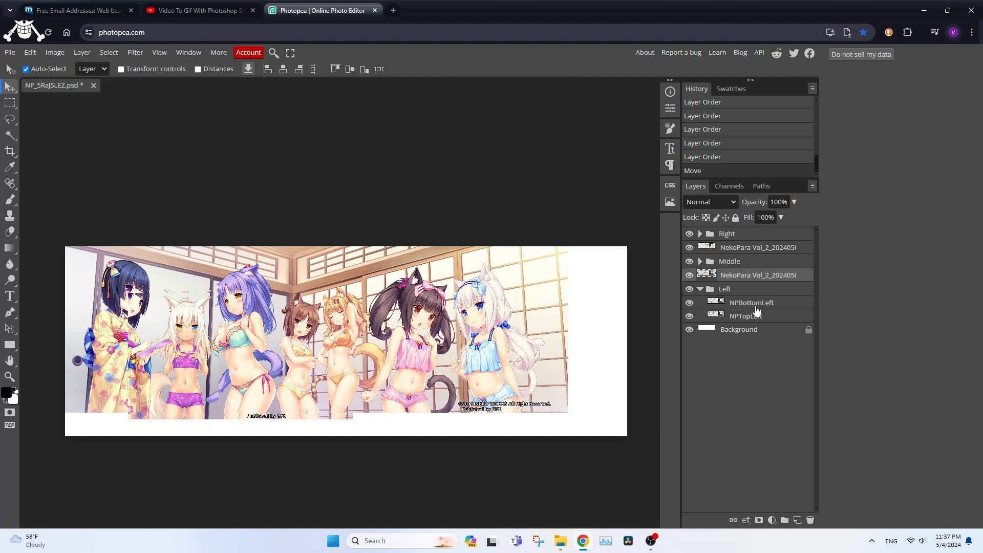
# - Nudge the shifted NekoPara Vol_2 layer back upward in small steps and undo the last nudges
pyautogui.press('Up')
pyautogui.press('Up')
pyautogui.press('Up')
pyautogui.press('Up')
pyautogui.press('Up')
pyautogui.press('Up')
pyautogui.press('Up')
pyautogui.press('Up')
pyautogui.press('Up')
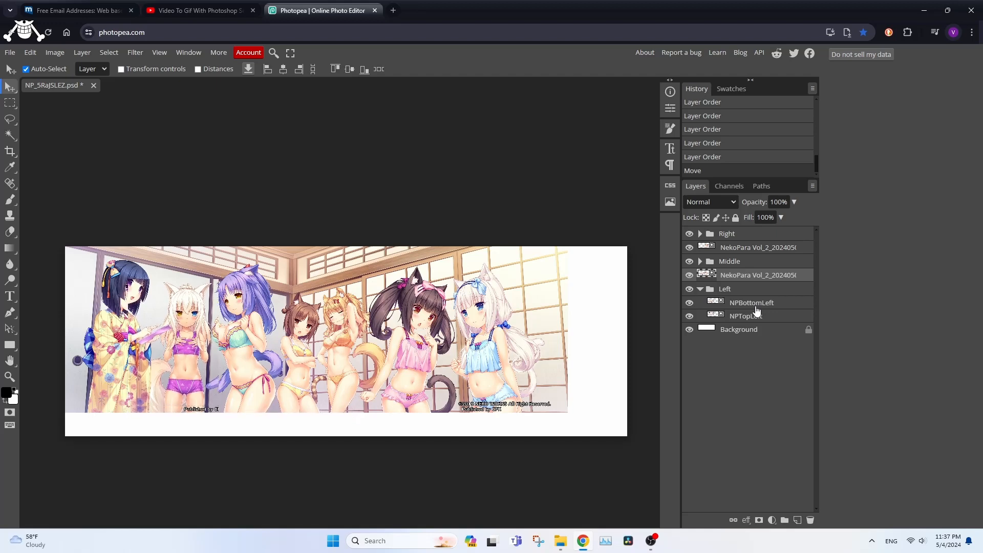
pyautogui.hotkey('ctrl', 'z')
pyautogui.hotkey('ctrl', 'z')
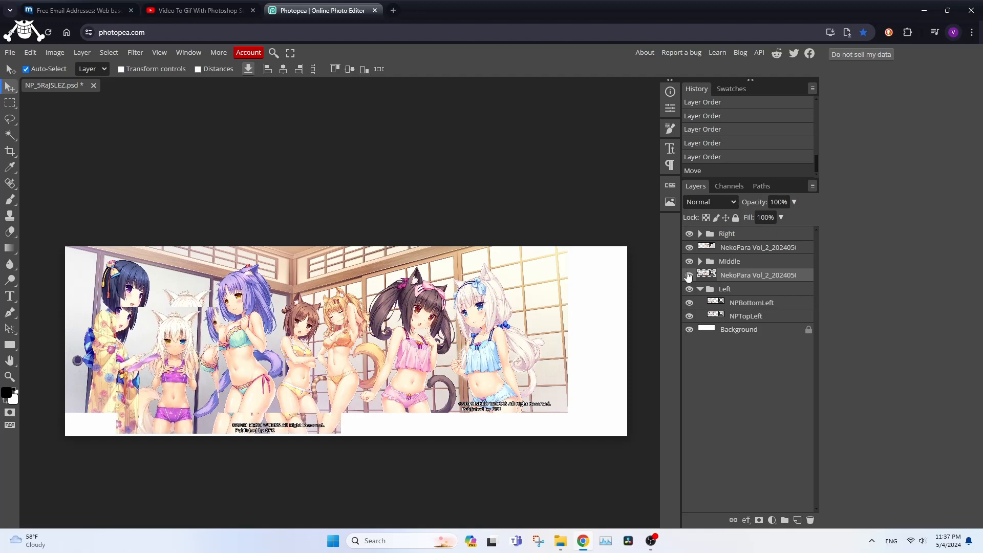
# - View the Blending Options of the NekoPara Vol_2 layer above the Left folder and close them without changes
pyautogui.rightClick(710, 273)
pyautogui.click(737, 250)
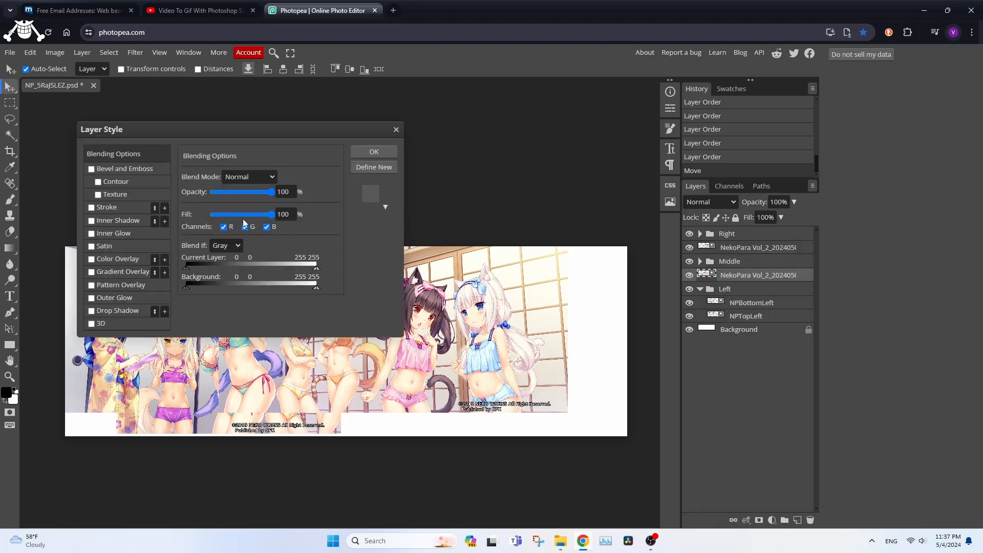
pyautogui.click(395, 130)
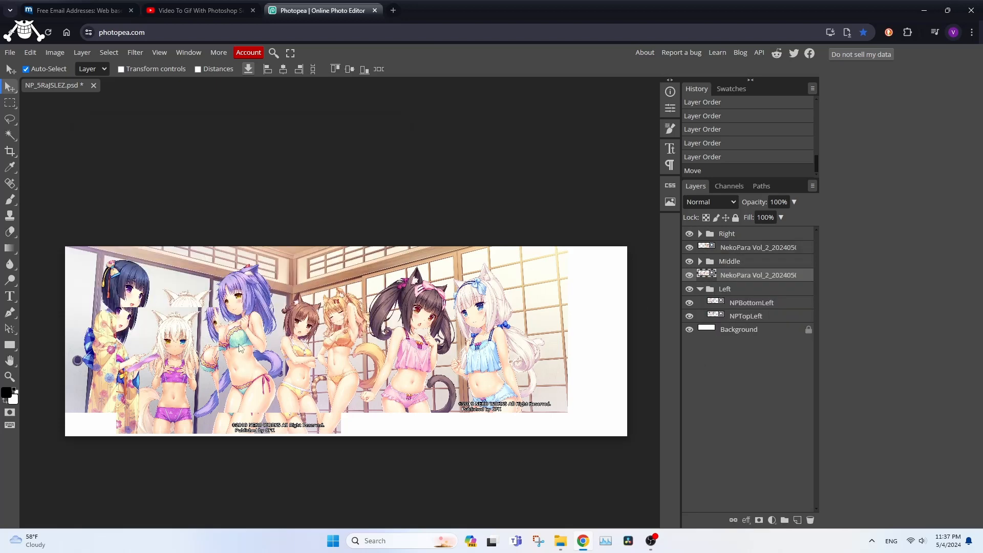
# - Compare the shifted NekoPara Vol_2 layer with the artwork beneath at pixel level by toggling its visibility, and undo its move
pyautogui.scroll(1, 165, 338)
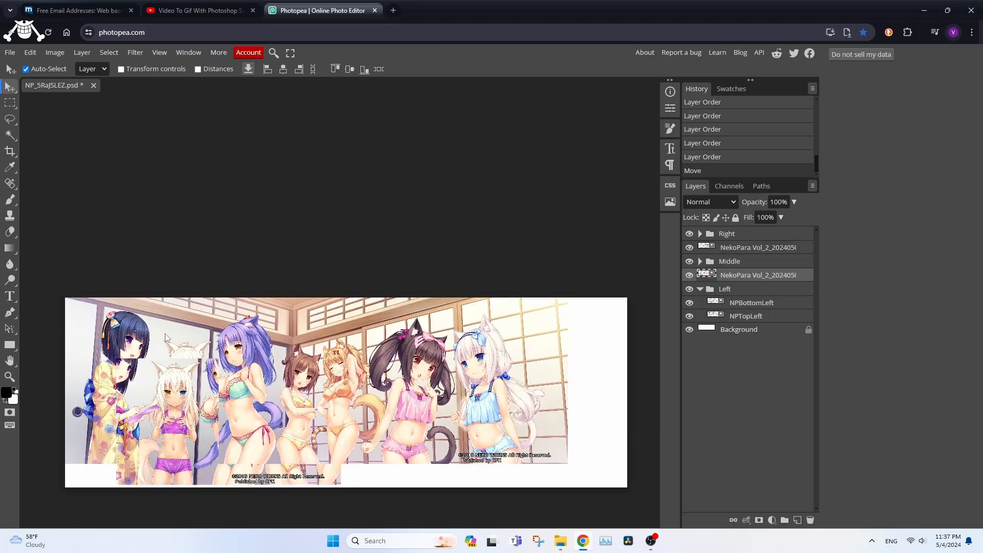
pyautogui.scroll(-2, 165, 338)
pyautogui.scroll(10, 165, 337)
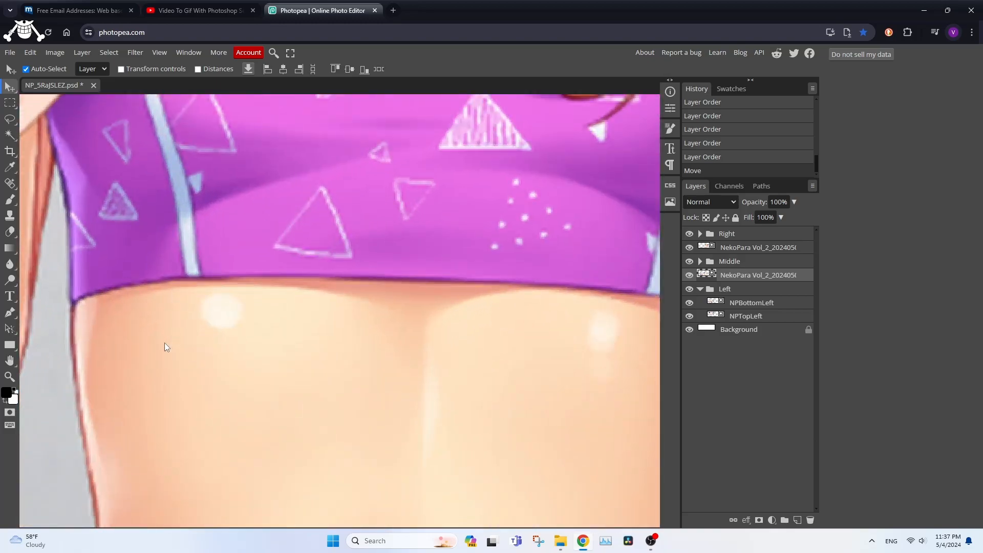
pyautogui.scroll(8, 164, 344)
pyautogui.moveTo(220, 360); pyautogui.dragTo(615, 389)
pyautogui.scroll(1, 227, 402)
pyautogui.scroll(3, 227, 403)
pyautogui.moveTo(174, 347); pyautogui.dragTo(316, 356)
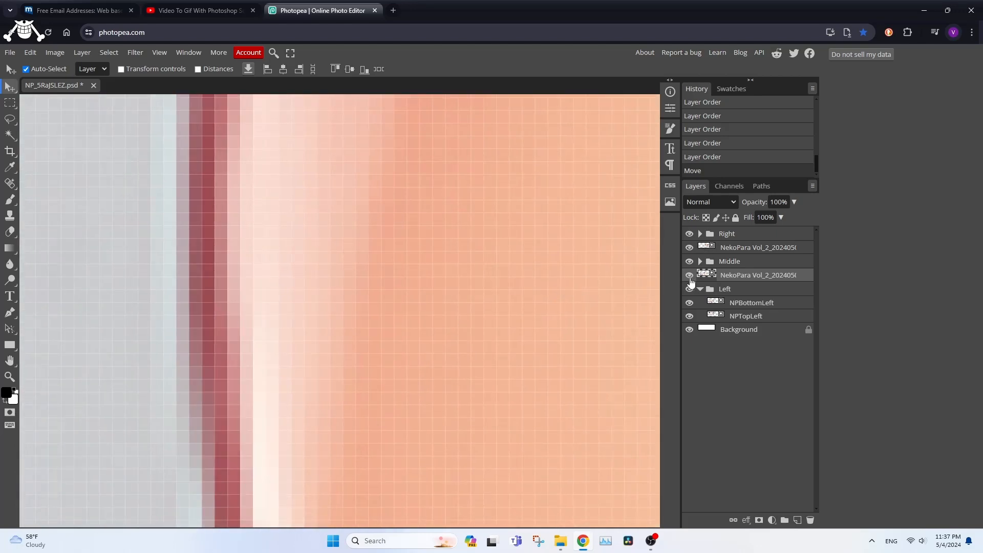
pyautogui.click(689, 275)
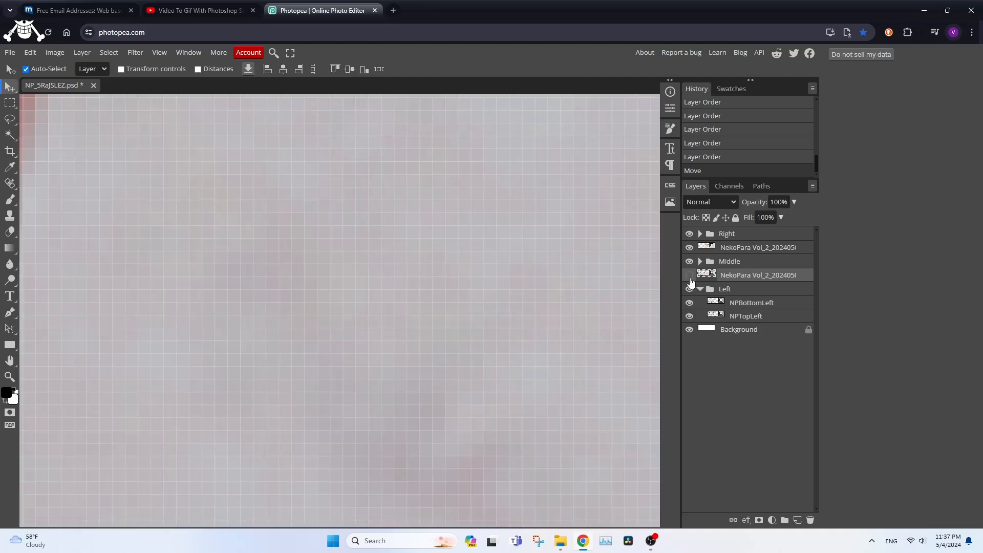
pyautogui.click(690, 277)
pyautogui.click(689, 277)
pyautogui.click(690, 276)
pyautogui.click(690, 276)
pyautogui.click(690, 277)
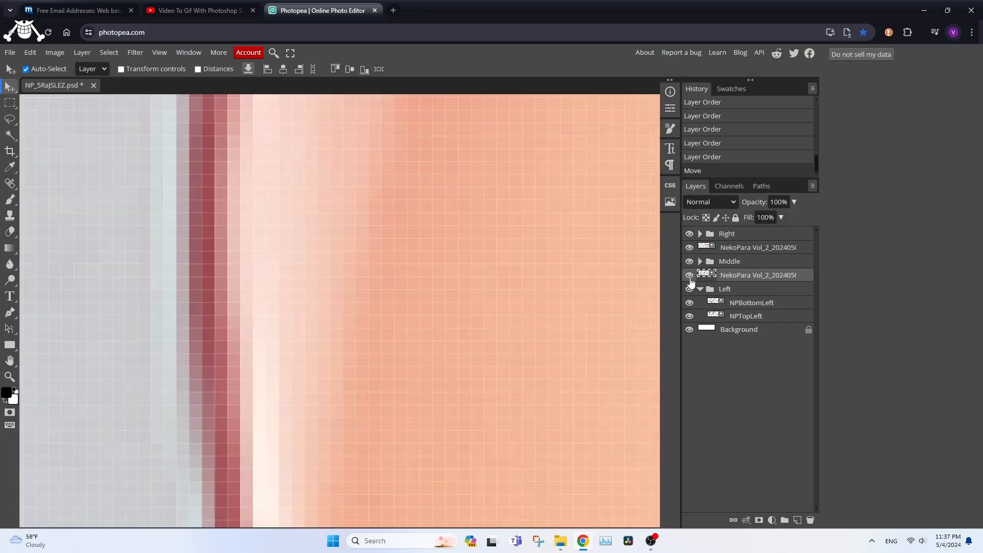
pyautogui.scroll(-10, 460, 297)
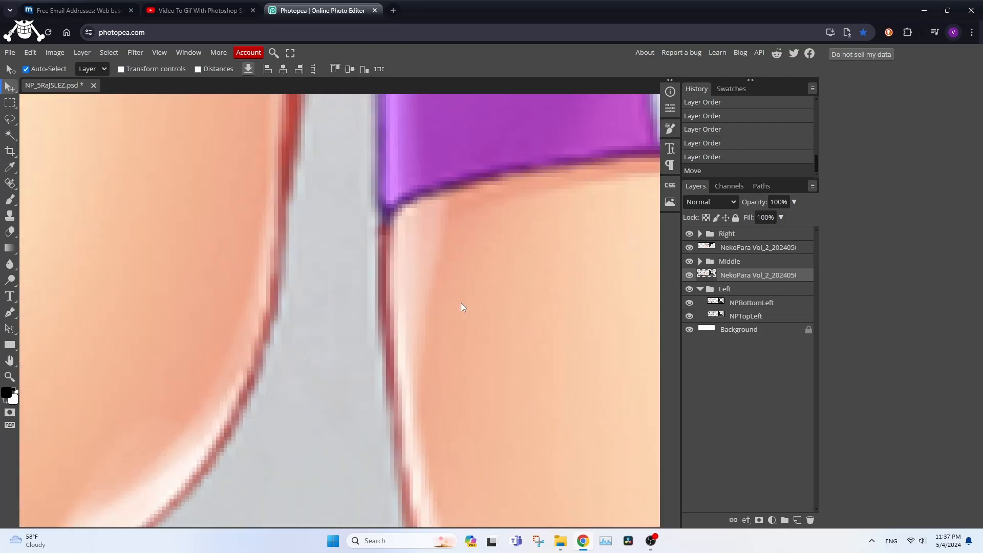
pyautogui.hotkey('ctrl', 'z')
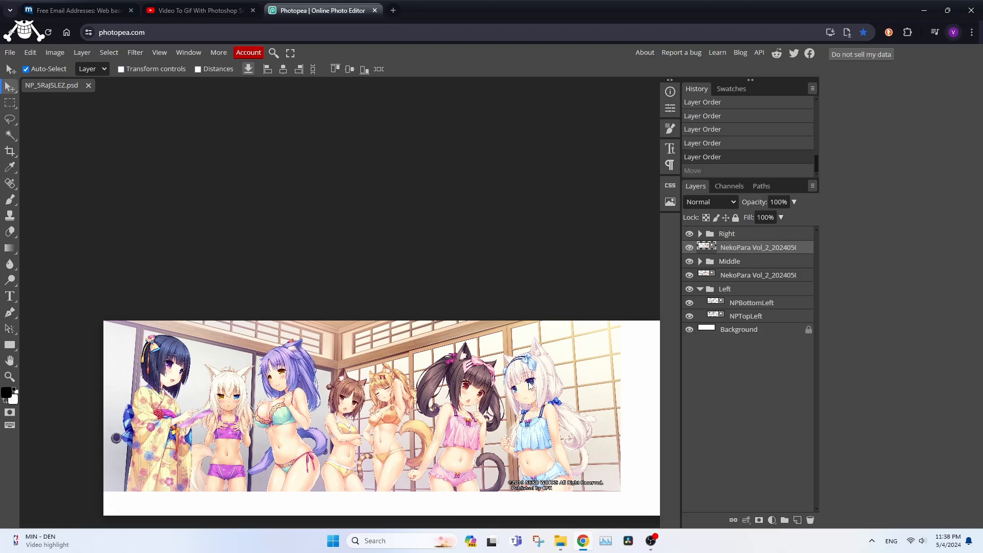
# - Select both NekoPara Vol_2 layers, check the Auto-Align command without applying it, and shift the artwork slightly down and left
pyautogui.keyDown('ctrl'); pyautogui.click(749, 277); pyautogui.keyUp('ctrl')
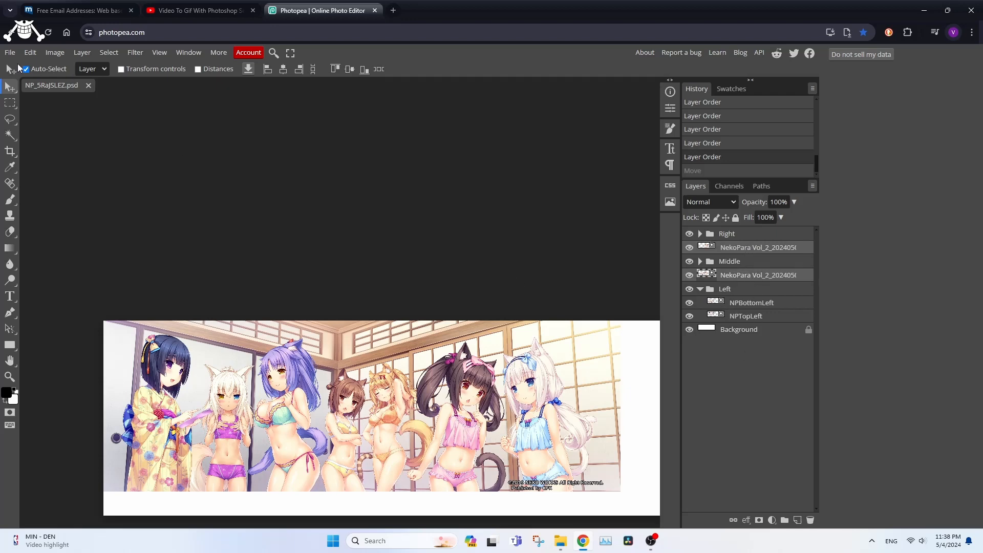
pyautogui.click(30, 53)
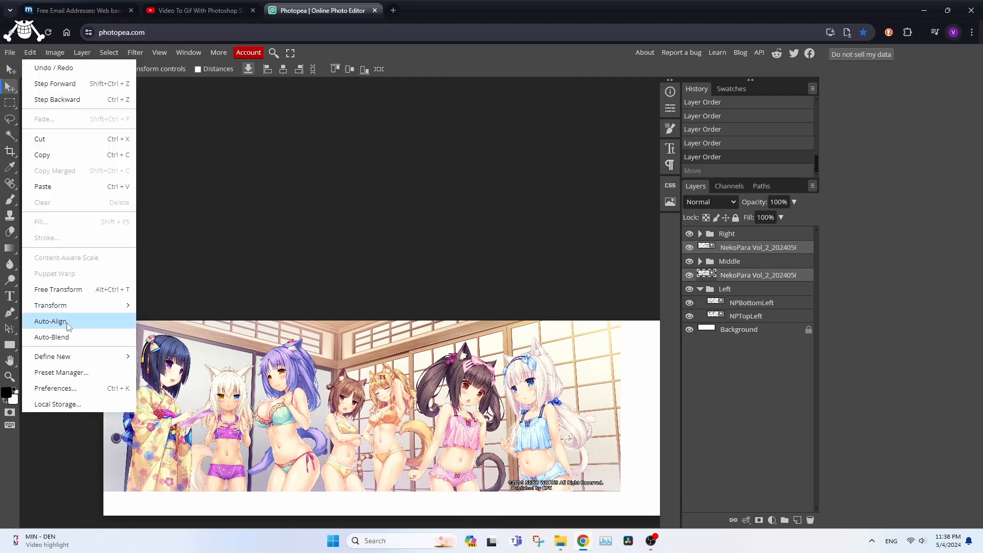
pyautogui.click(753, 432)
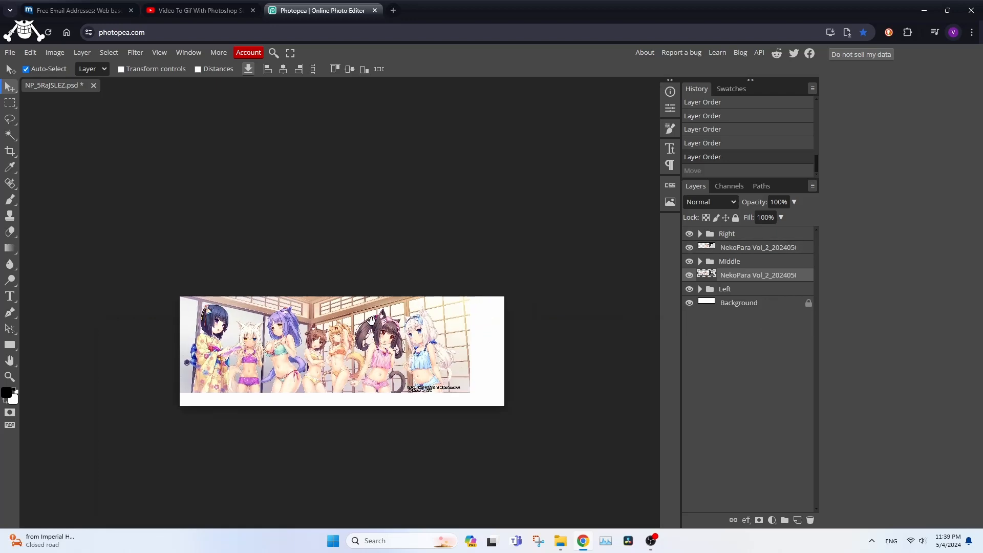
pyautogui.moveTo(523, 366); pyautogui.dragTo(492, 377)
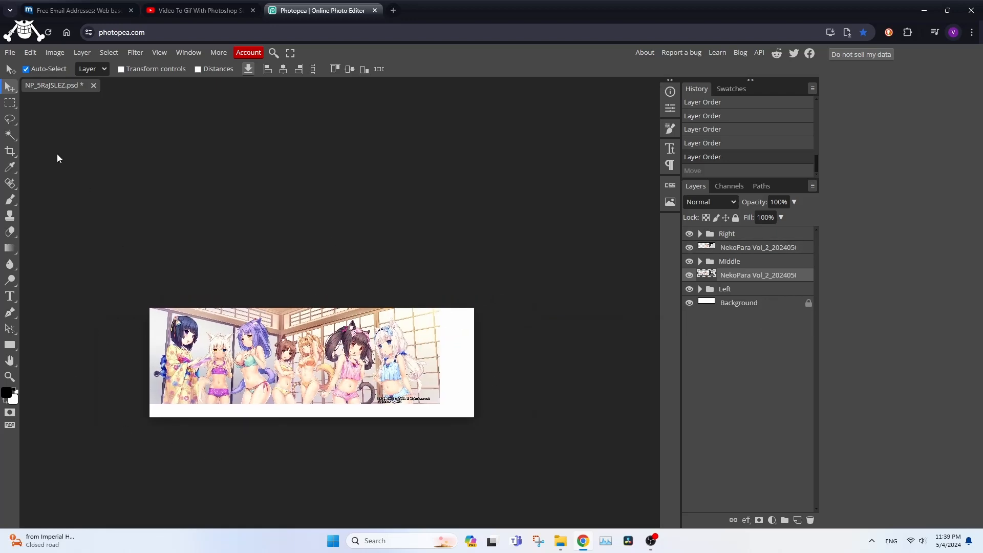
# - Start a crop that trims the white margins below and beside the artwork, fitting its lower edge exactly to the artwork's lower edge
pyautogui.click(11, 151)
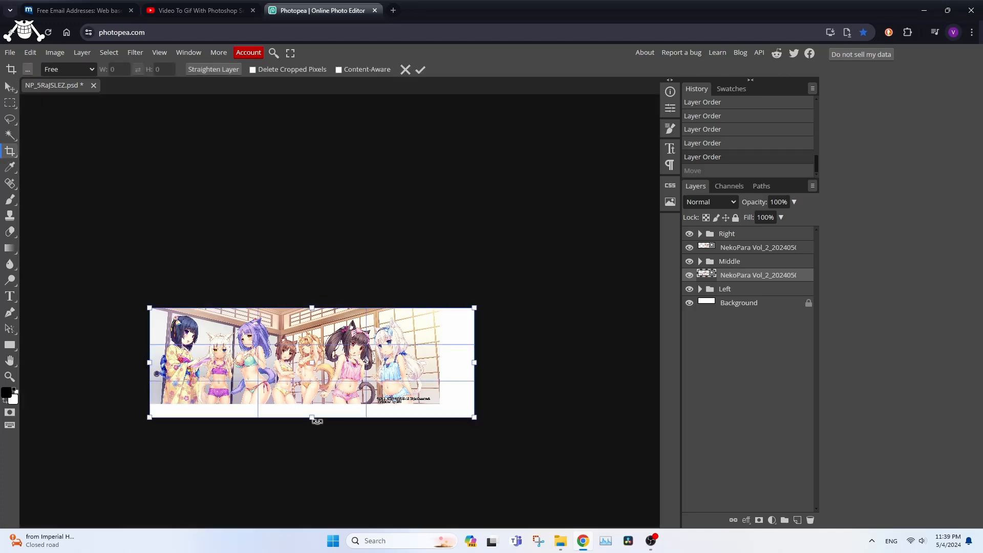
pyautogui.moveTo(312, 417); pyautogui.dragTo(312, 405)
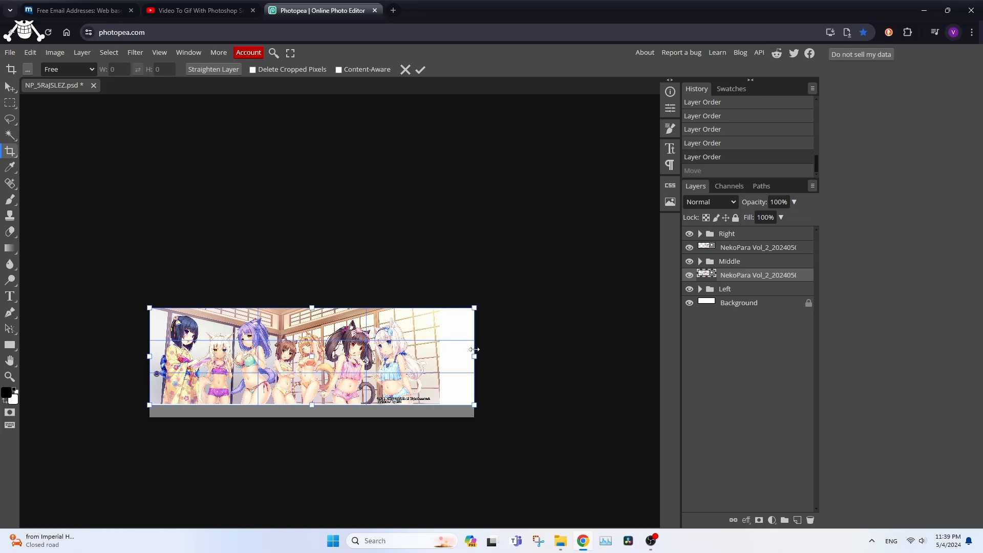
pyautogui.moveTo(474, 355); pyautogui.dragTo(443, 354)
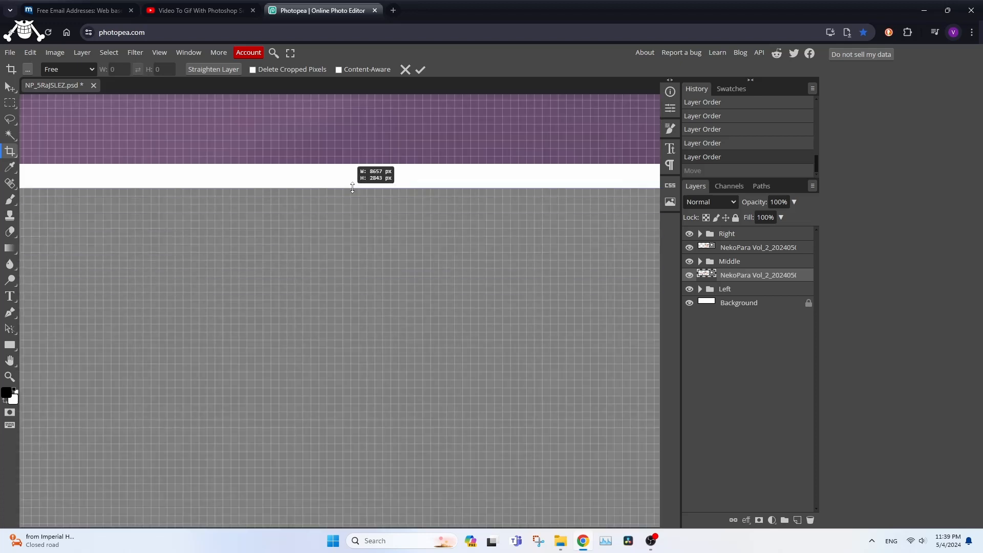
pyautogui.moveTo(352, 188); pyautogui.dragTo(355, 173)
pyautogui.scroll(1, 363, 169)
pyautogui.scroll(3, 364, 169)
pyautogui.scroll(-5, 359, 210)
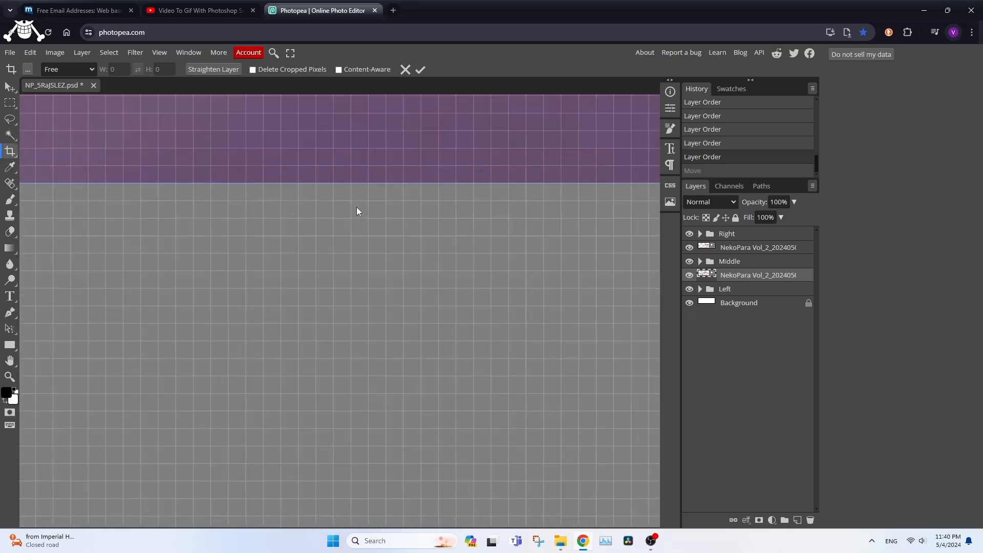
pyautogui.scroll(-2, 404, 254)
# - Fit the crop's right edge exactly to the artwork's right edge and apply the crop at 8580 × 2840 px
pyautogui.moveTo(560, 317); pyautogui.dragTo(87, 261)
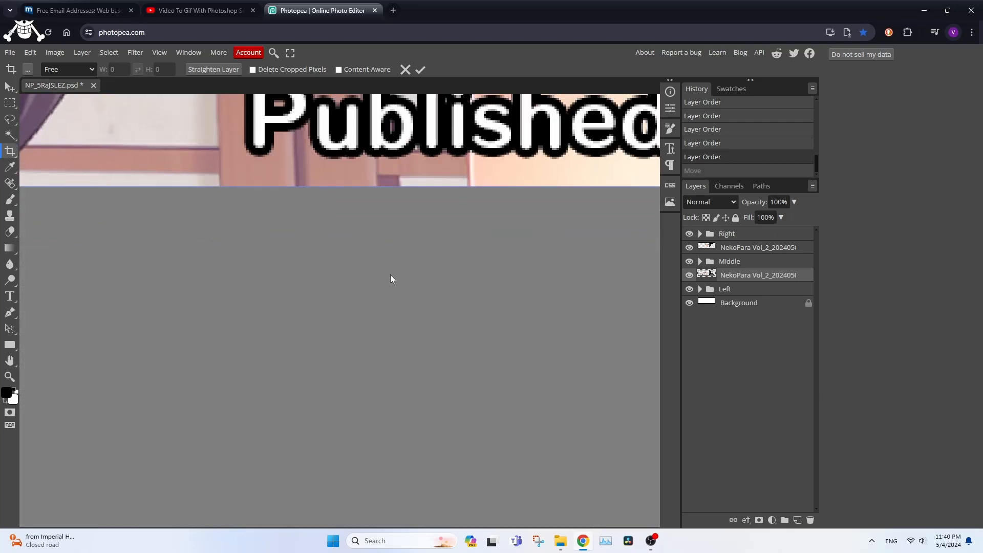
pyautogui.moveTo(625, 279); pyautogui.dragTo(153, 267)
pyautogui.moveTo(528, 262); pyautogui.dragTo(0, 291)
pyautogui.moveTo(512, 293); pyautogui.dragTo(2, 292)
pyautogui.moveTo(553, 276); pyautogui.dragTo(209, 285)
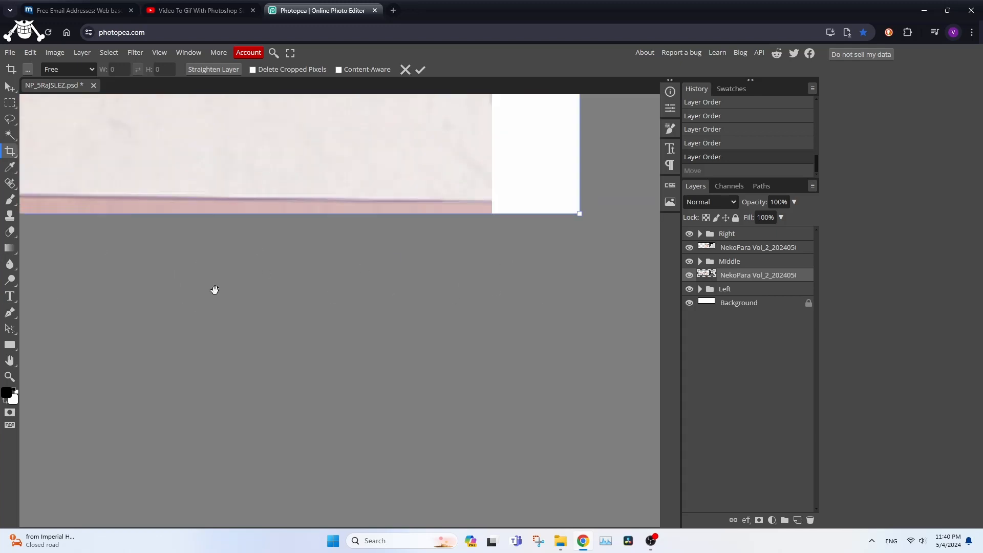
pyautogui.moveTo(428, 289); pyautogui.dragTo(134, 293)
pyautogui.moveTo(348, 281); pyautogui.dragTo(351, 395)
pyautogui.moveTo(382, 232); pyautogui.dragTo(558, 514)
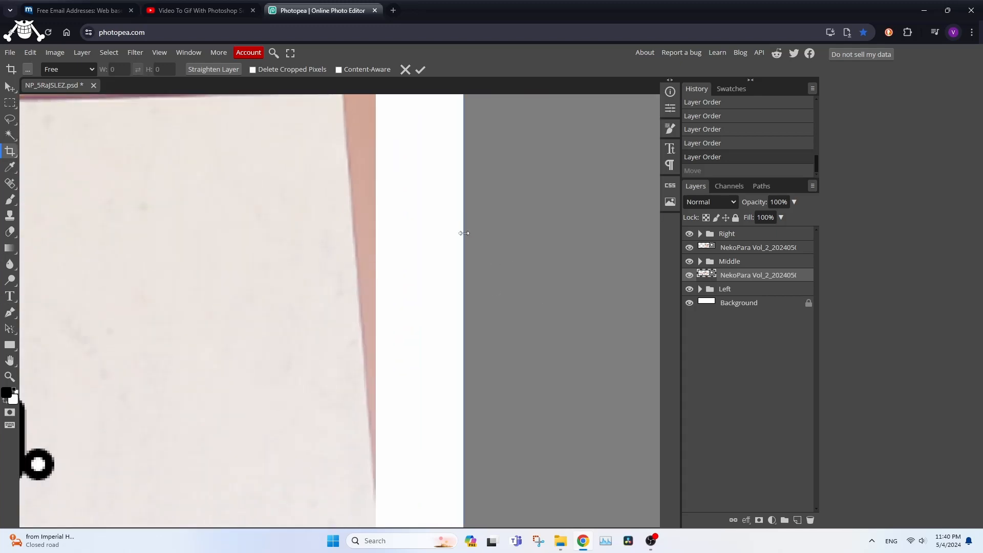
pyautogui.moveTo(464, 242); pyautogui.dragTo(375, 253)
pyautogui.scroll(2, 376, 253)
pyautogui.scroll(5, 376, 252)
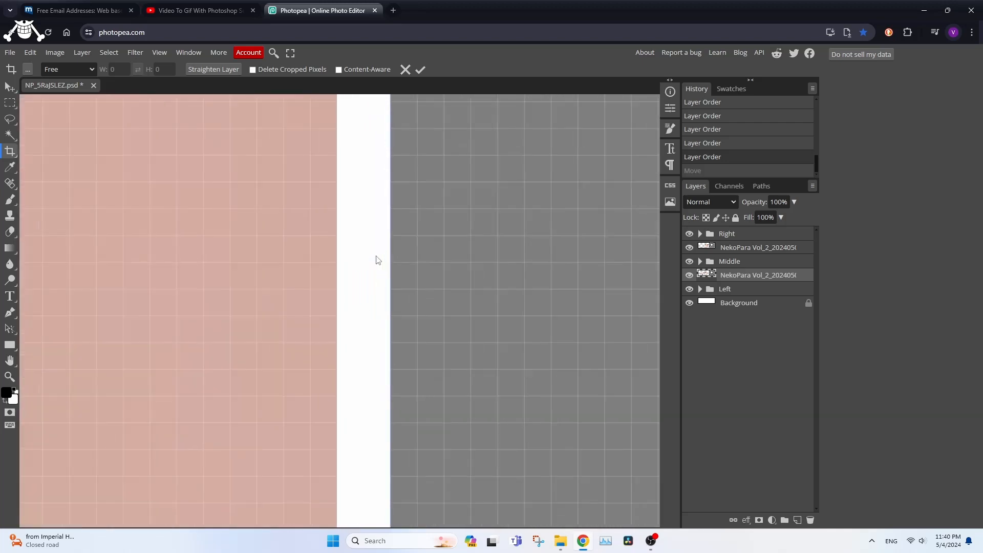
pyautogui.moveTo(399, 267); pyautogui.dragTo(343, 281)
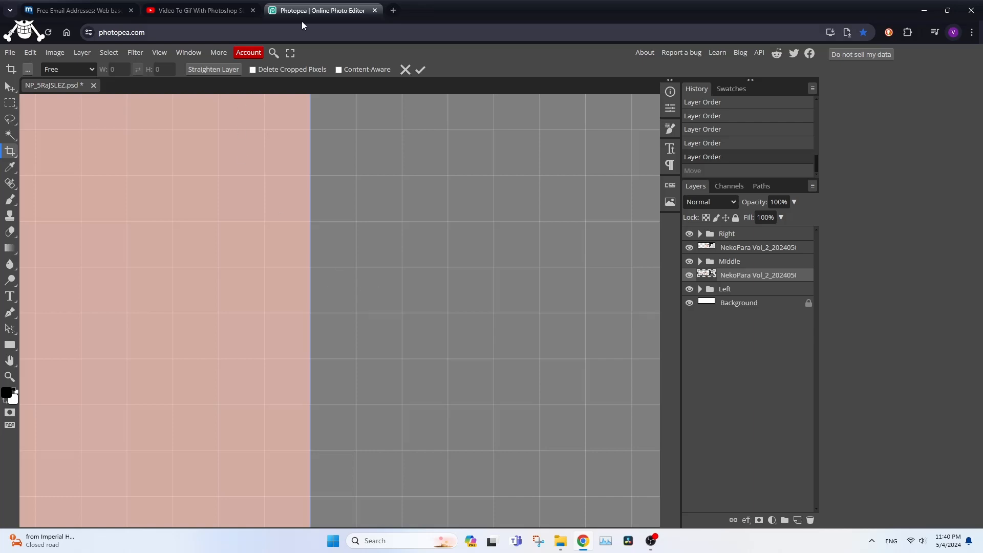
pyautogui.click(420, 70)
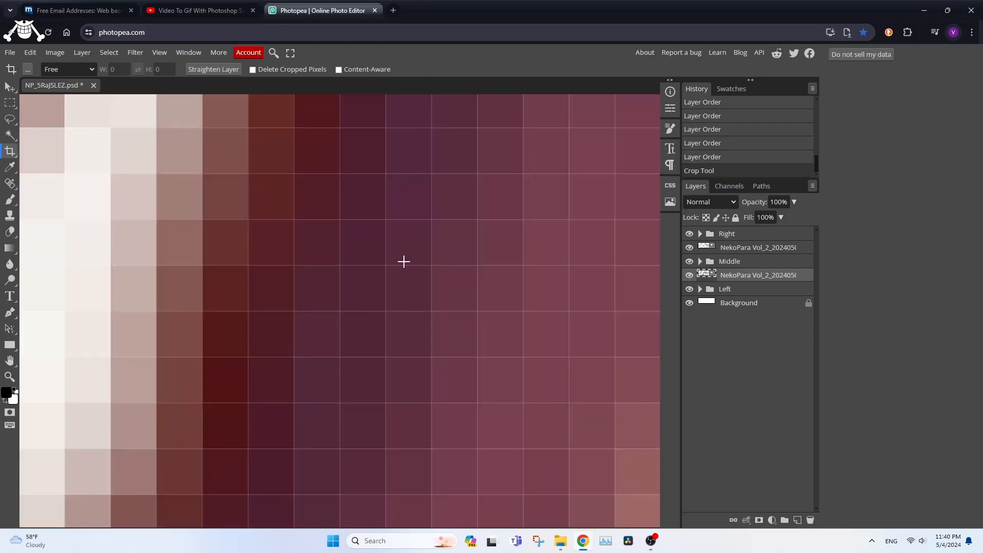
# - Open the PNG export settings for the cropped document and move the dialog clear of the artwork
pyautogui.scroll(-5, 403, 261)
pyautogui.click(9, 52)
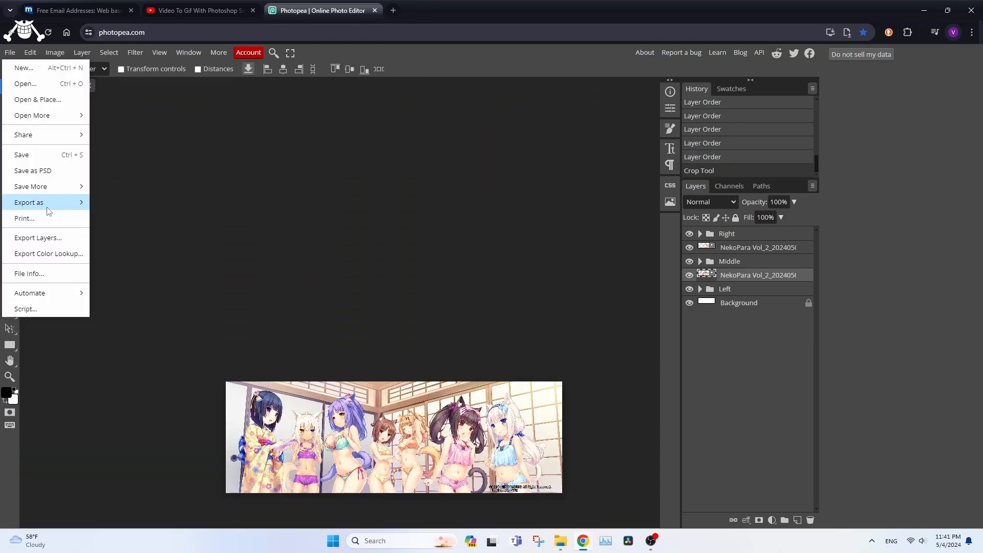
pyautogui.moveTo(49, 207)
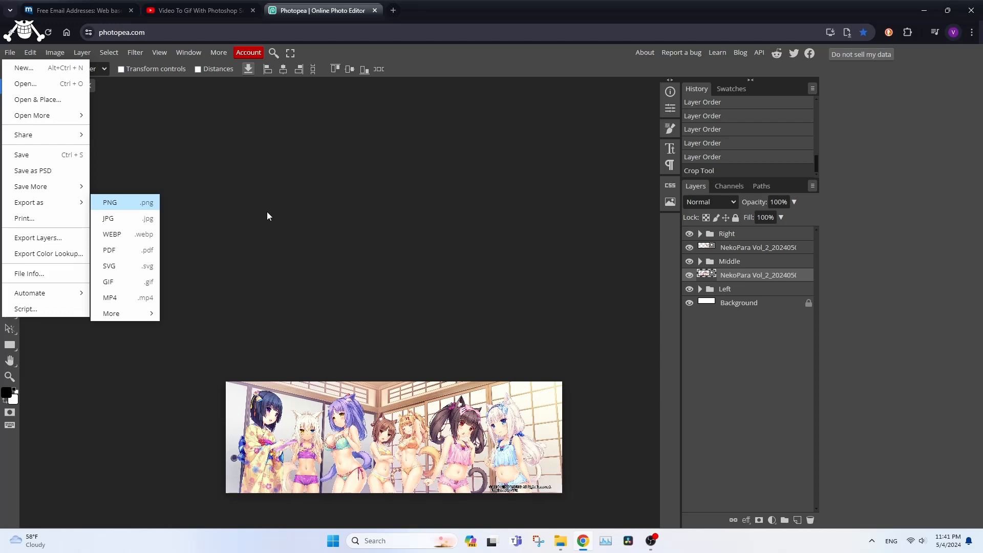
pyautogui.press('Return')
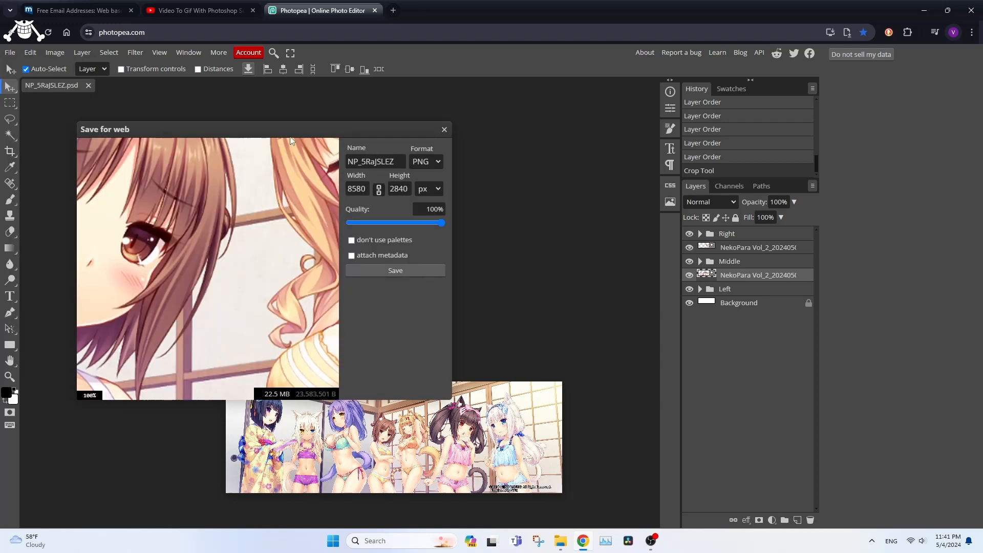
pyautogui.moveTo(290, 138); pyautogui.dragTo(556, 158)
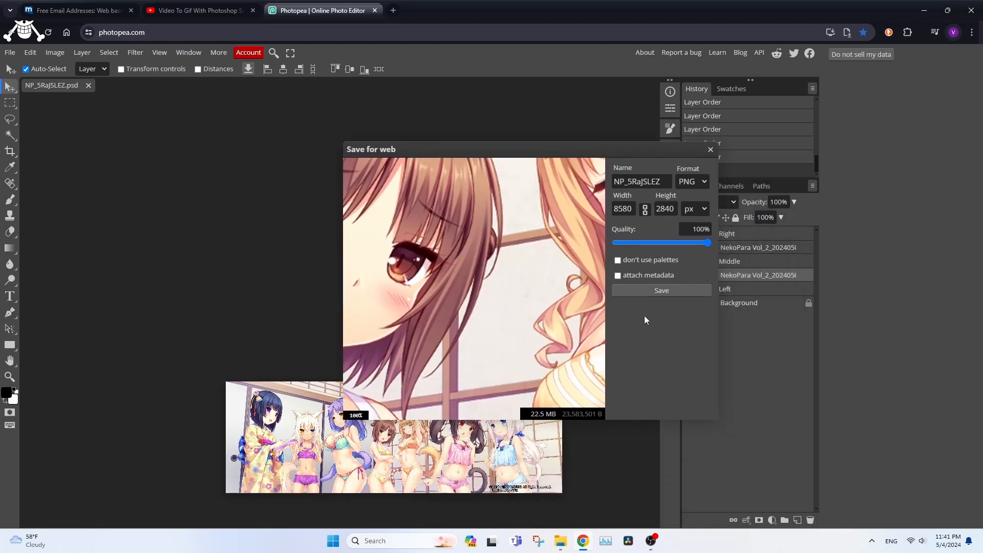
pyautogui.moveTo(478, 154); pyautogui.dragTo(413, 126)
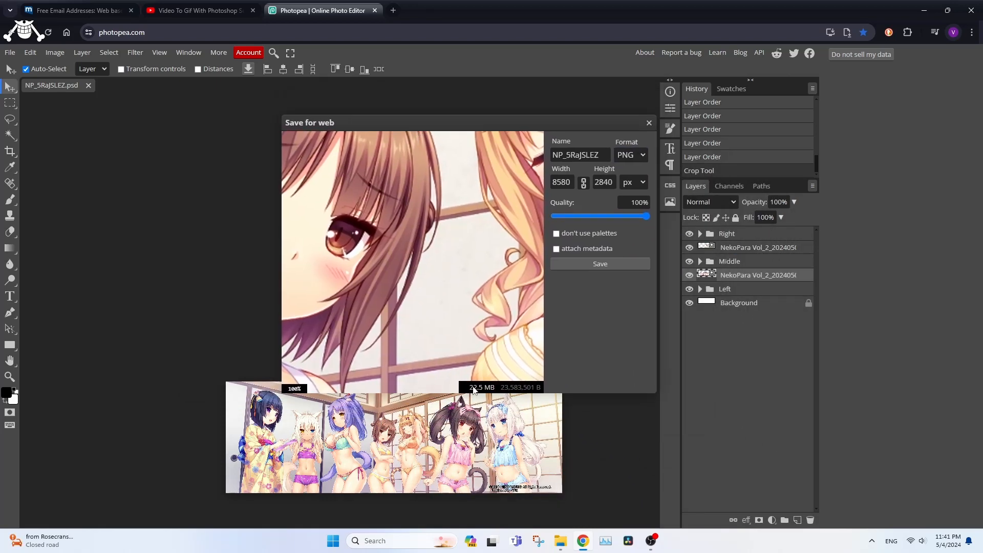
# - Compare the export file size in JPG and webP format, each at 100% quality
pyautogui.click(630, 154)
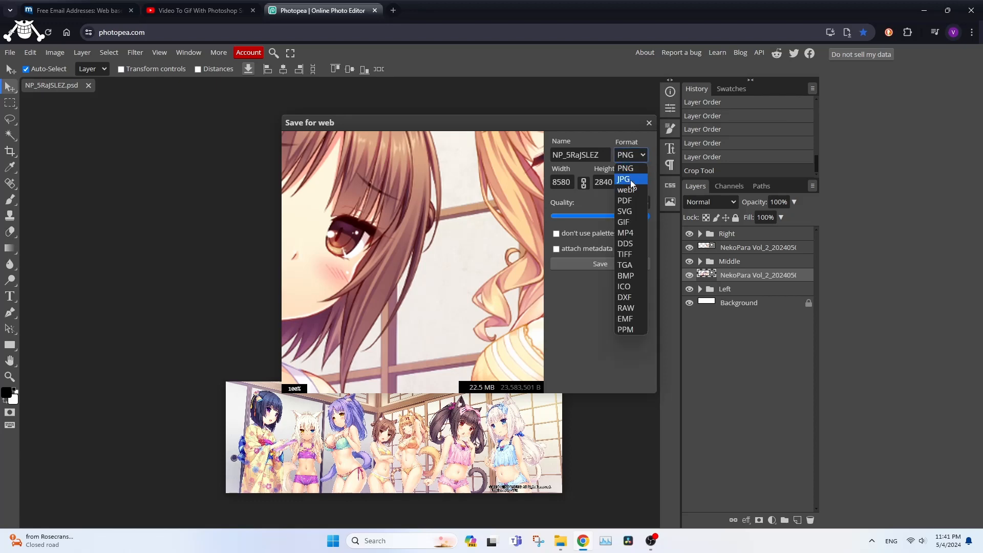
pyautogui.click(637, 154)
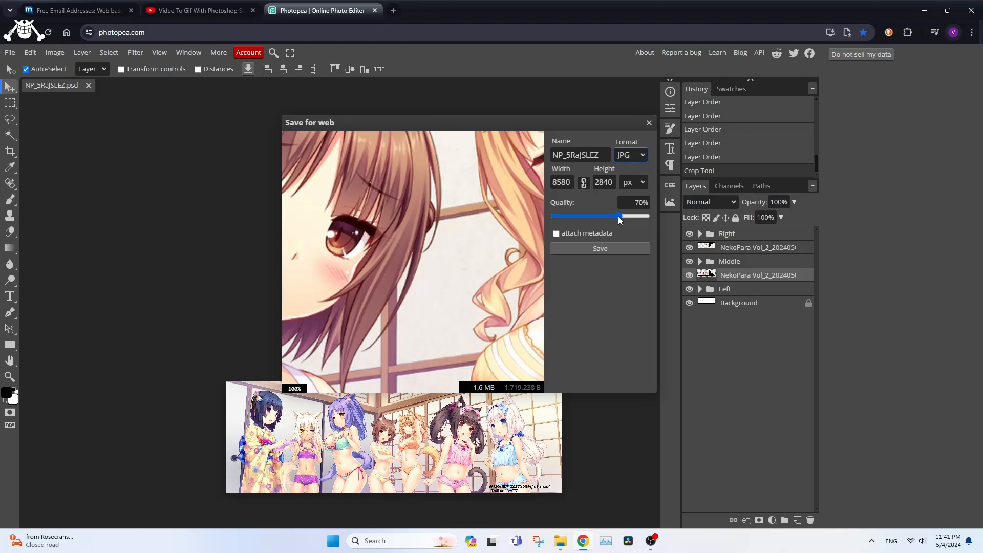
pyautogui.moveTo(619, 216); pyautogui.dragTo(763, 218)
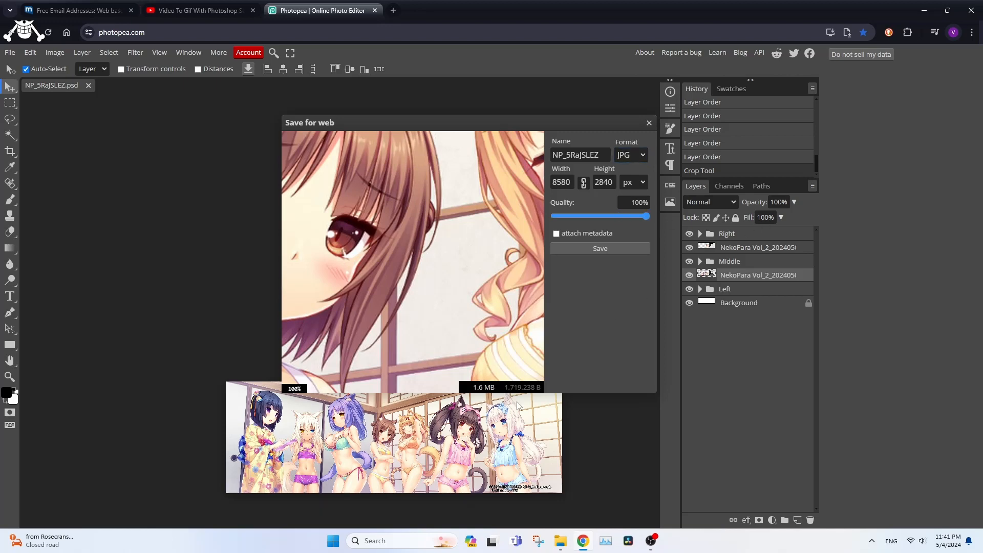
pyautogui.click(630, 155)
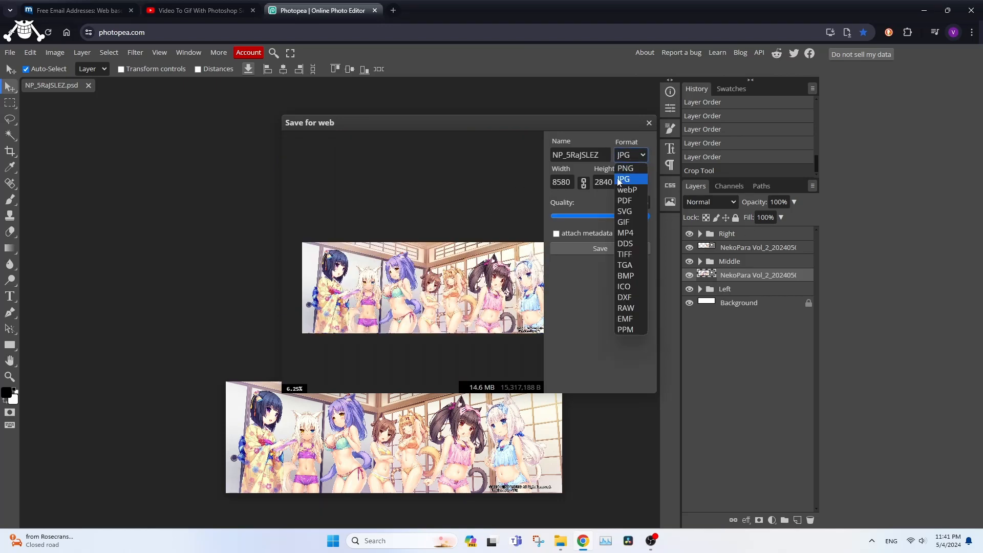
pyautogui.click(599, 228)
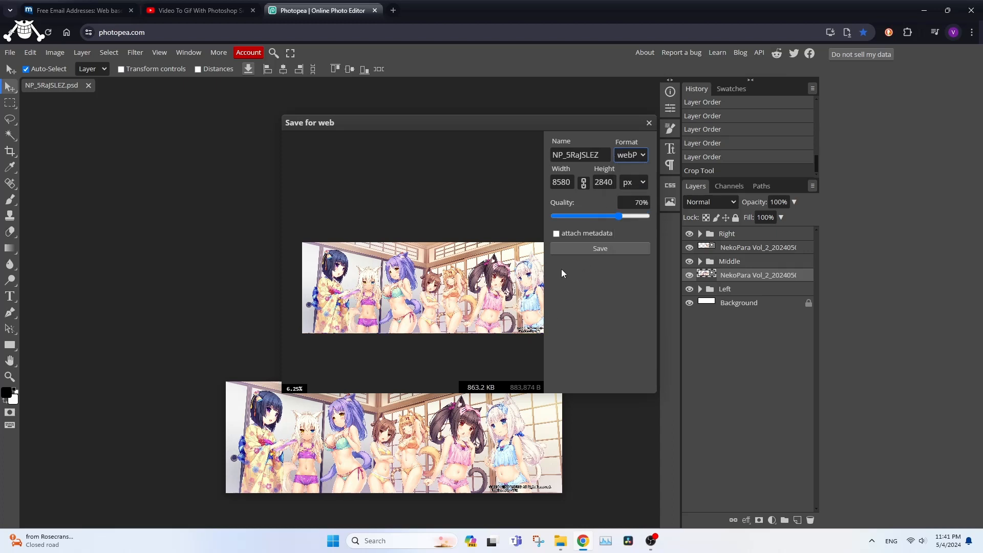
pyautogui.moveTo(620, 217); pyautogui.dragTo(714, 228)
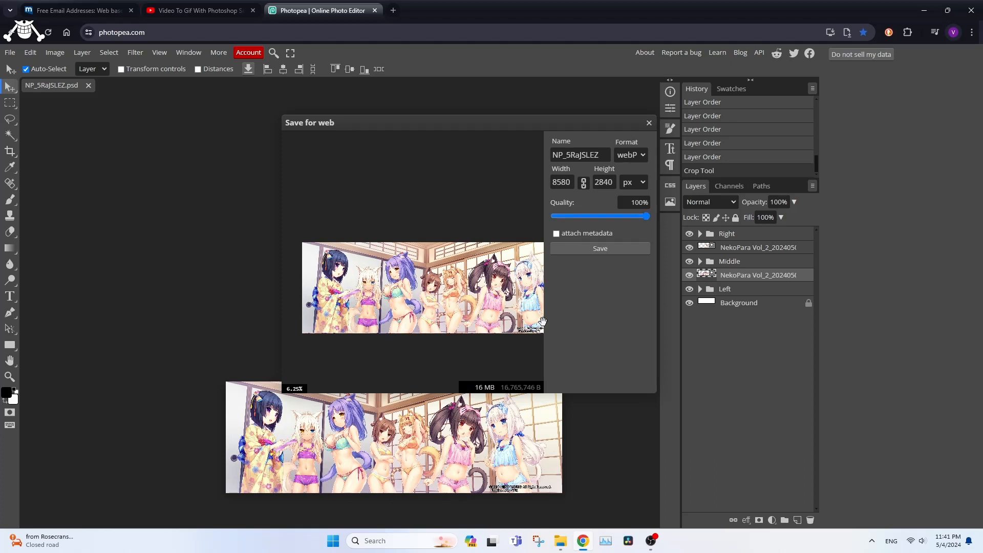
# - Return the export format to PNG at 100% quality and save the image under the name NP_5RaJSLEZ
pyautogui.click(631, 155)
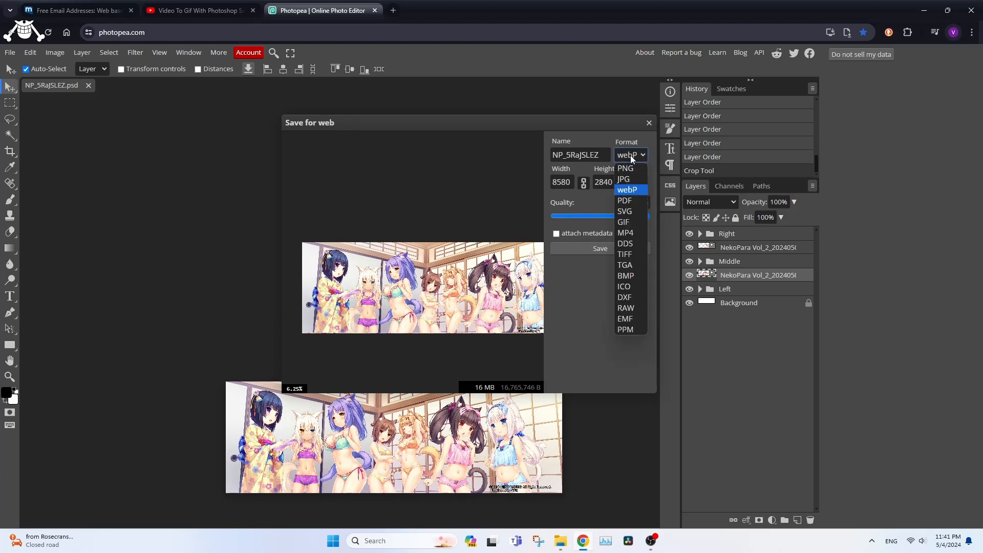
pyautogui.click(631, 202)
pyautogui.click(595, 171)
pyautogui.click(587, 182)
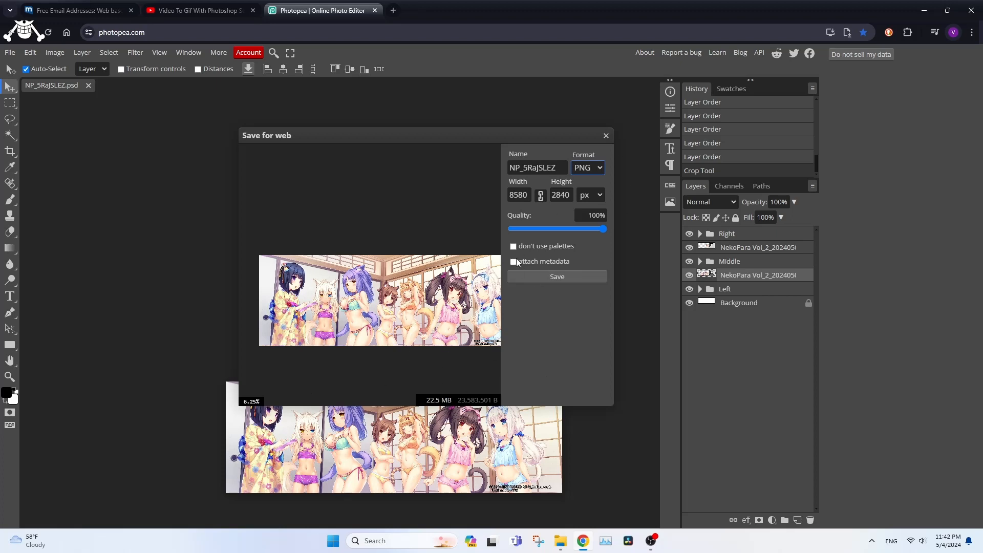
pyautogui.click(557, 277)
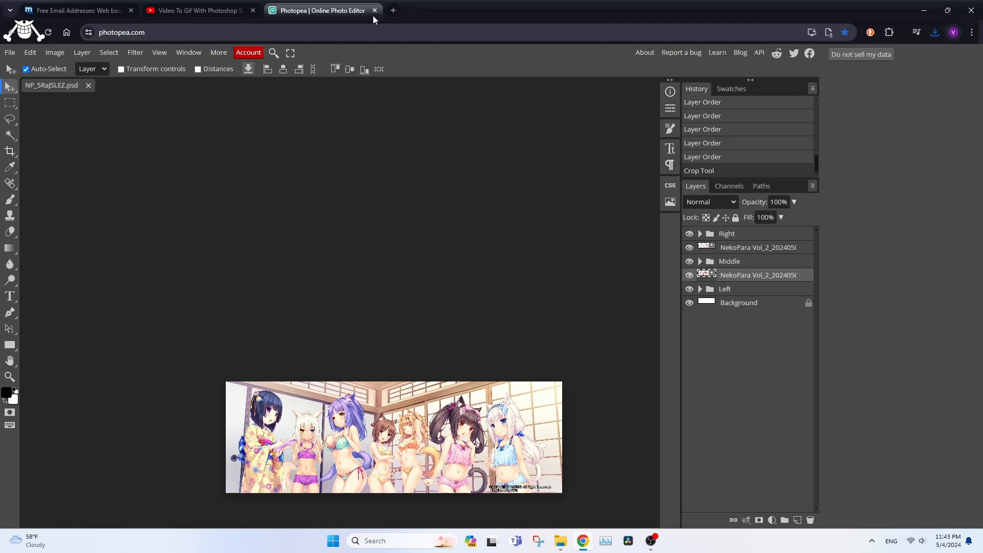
# - Close the Photopea tab, view the exported NP_5RaJSLEZ.png from the browser's recent downloads, and close the image viewer
pyautogui.hotkey('ctrl', 'w')
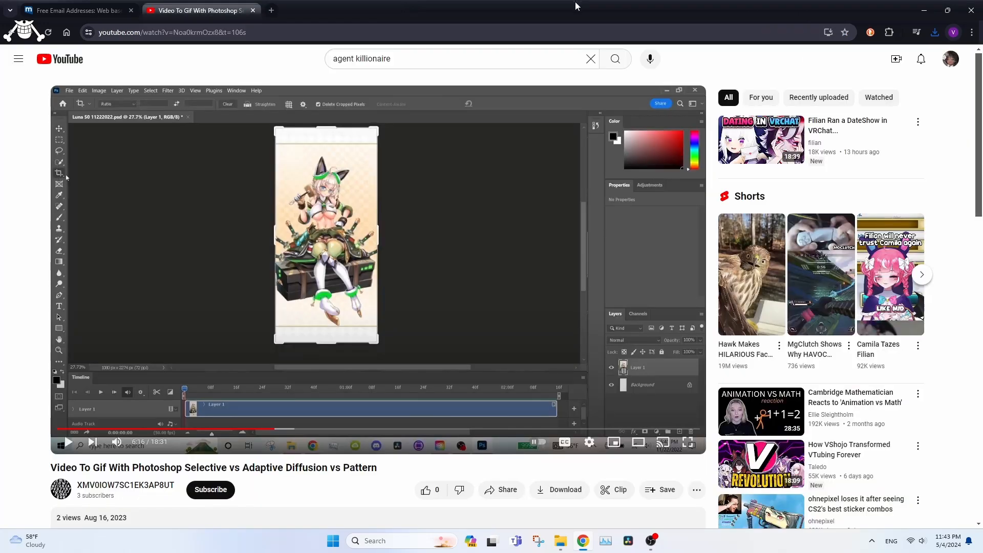
pyautogui.click(934, 32)
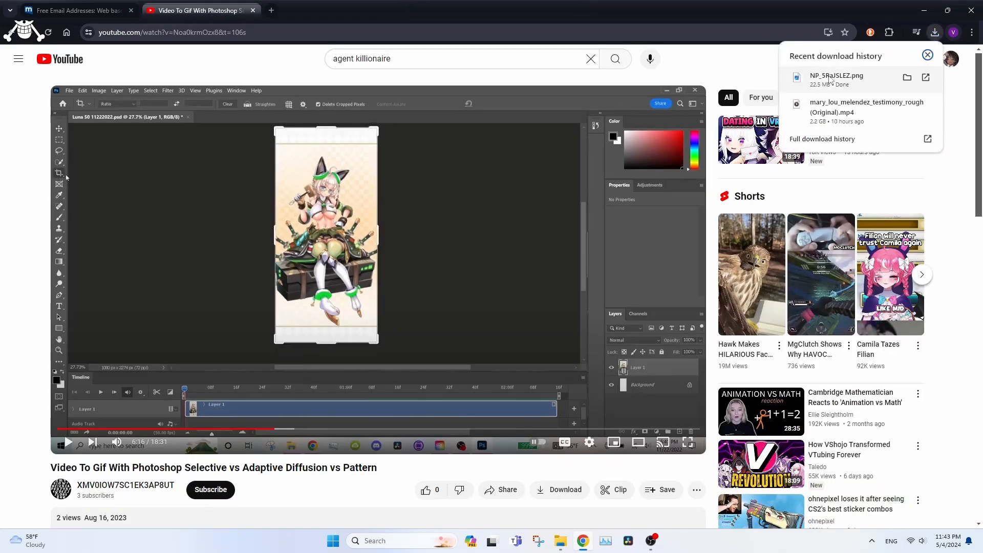
pyautogui.click(896, 81)
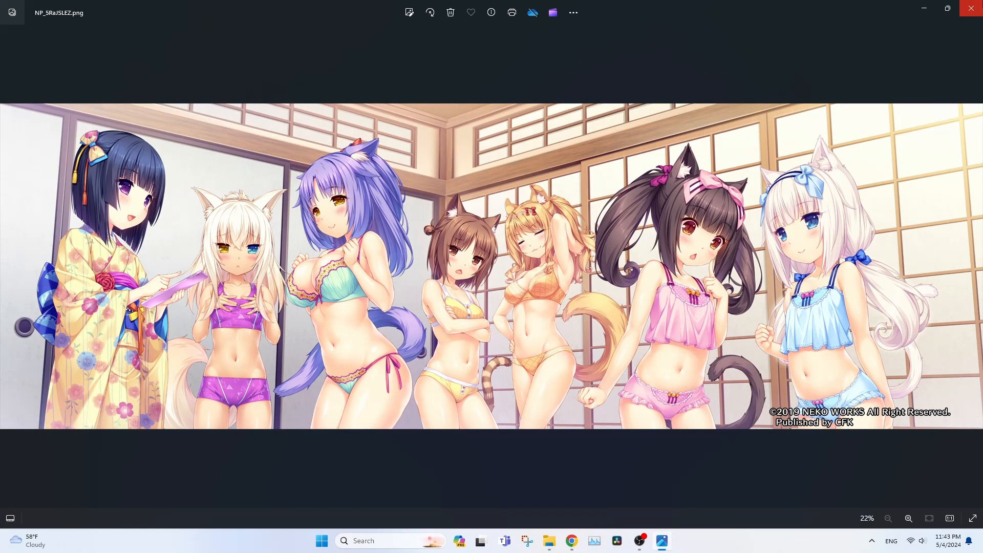
pyautogui.click(971, 8)
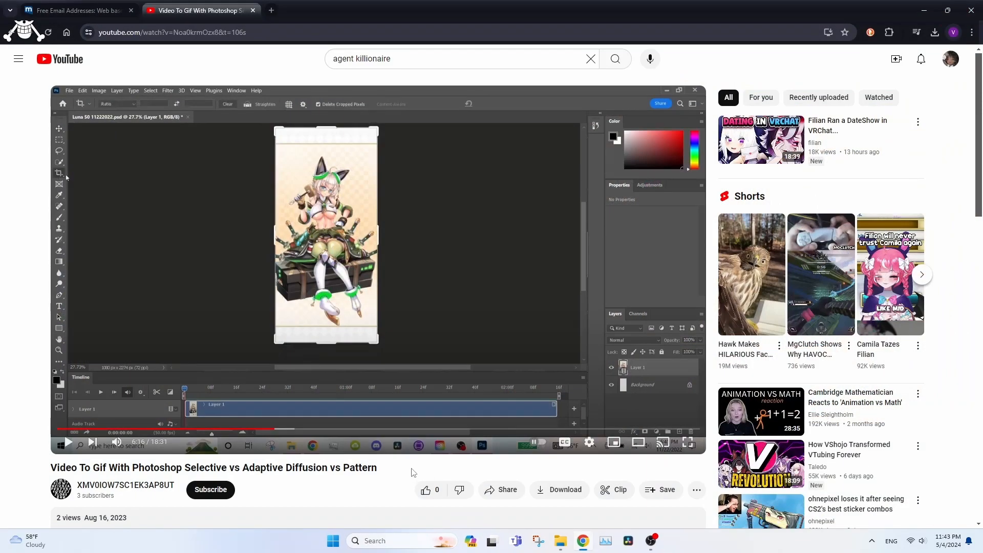